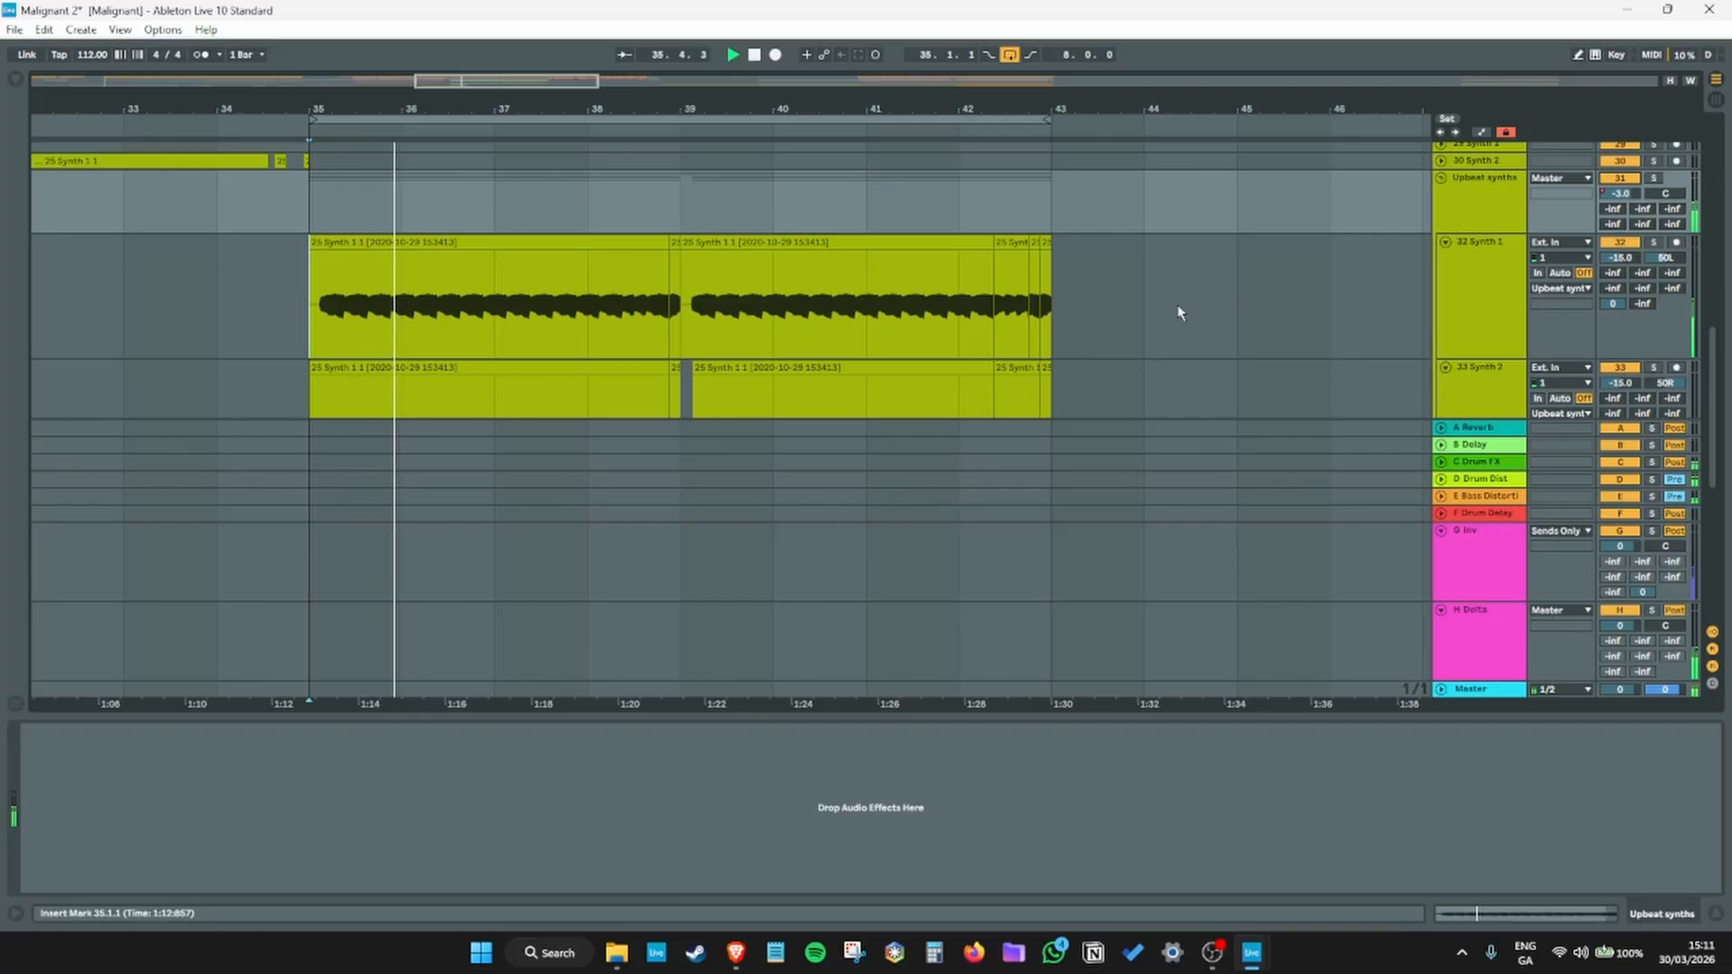
Step: Examine the device chains of the 33 Synth 2, 32 Synth 1 and G Inv tracks during playback
scroll(1177, 313, "down", 3)
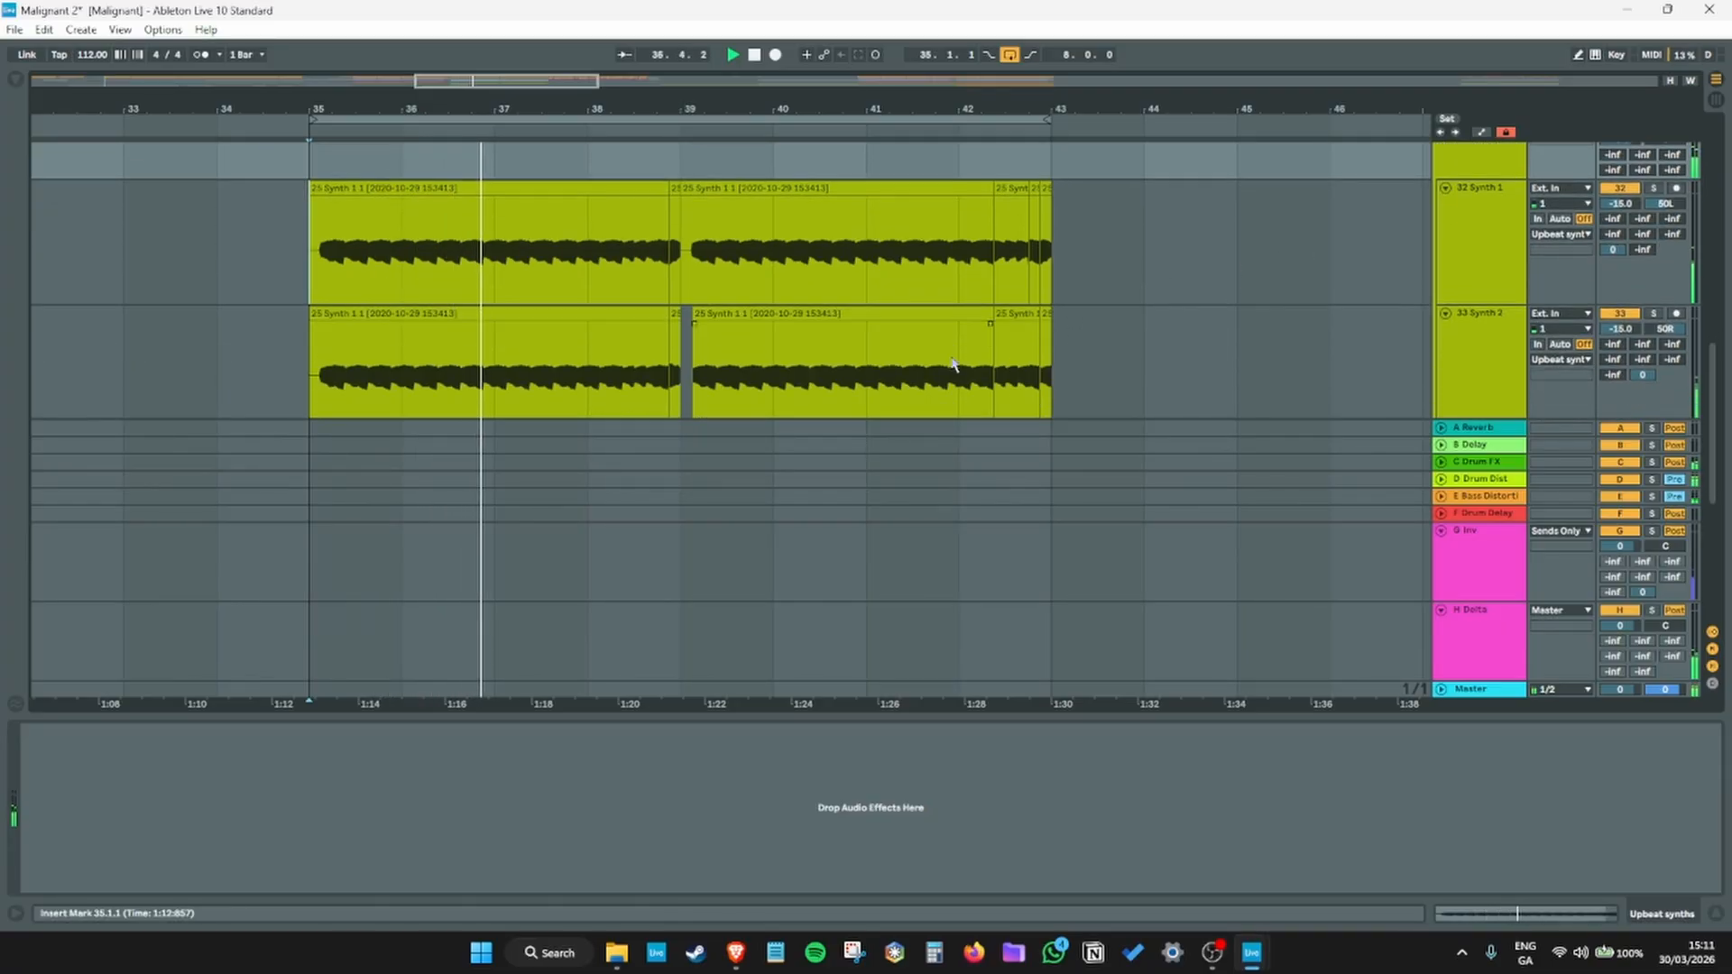
left_click(1455, 354)
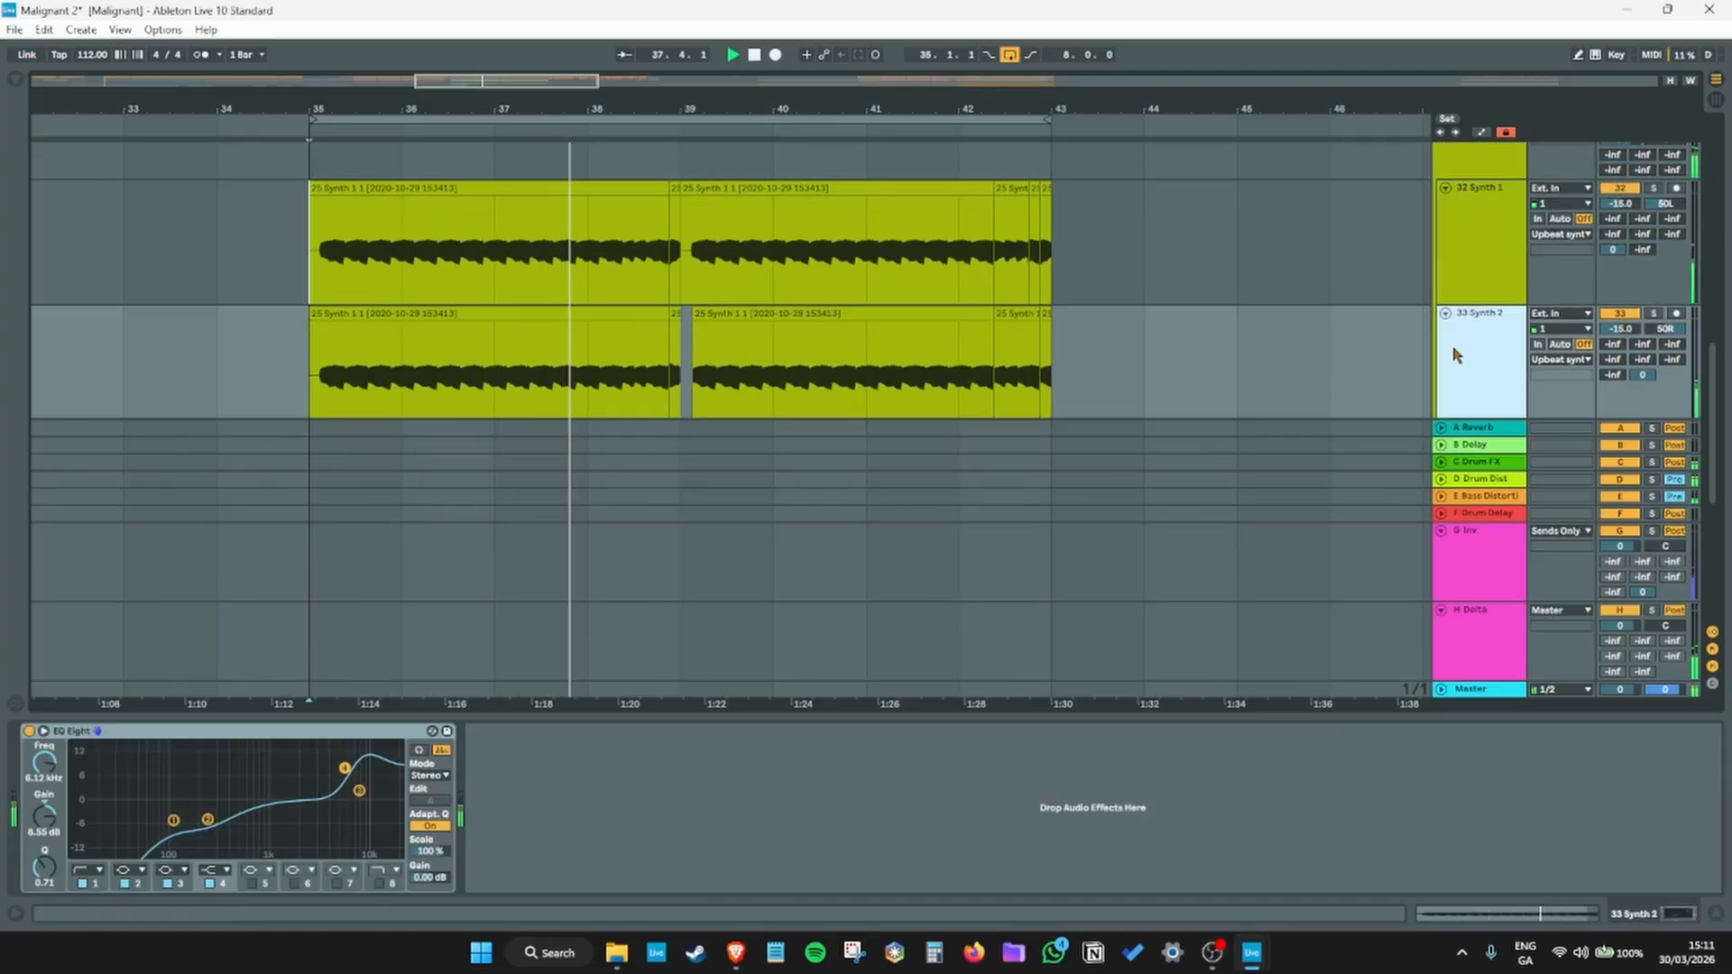
left_click(1484, 283)
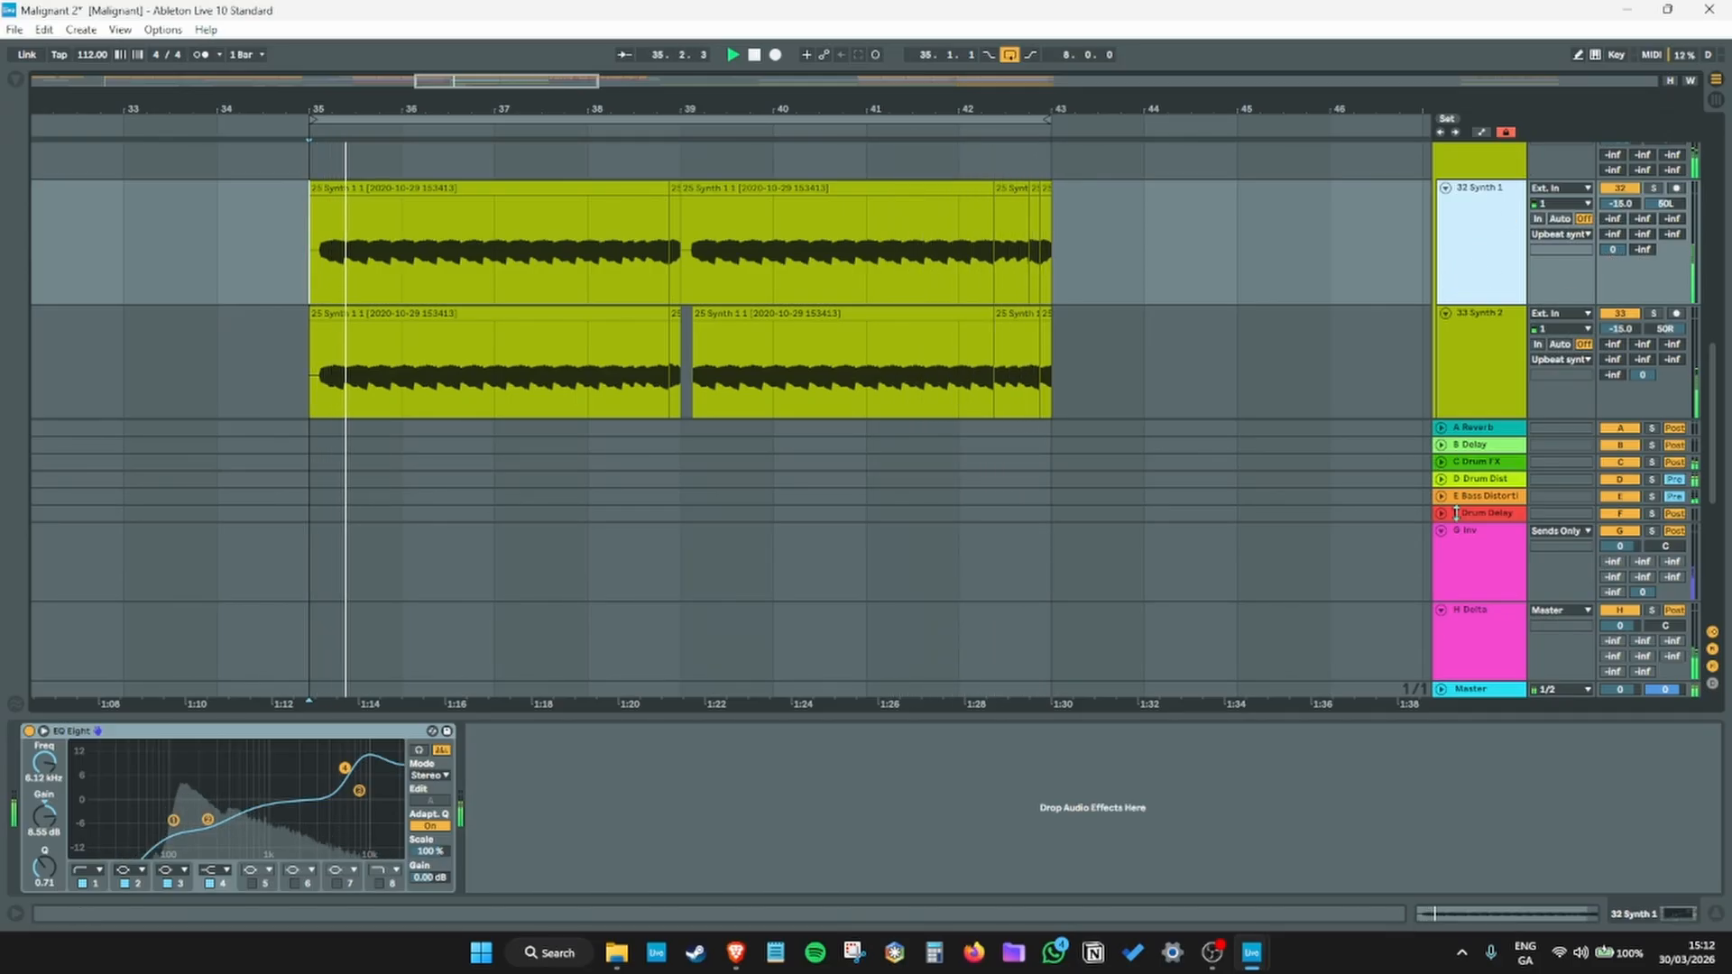
left_click(1481, 552)
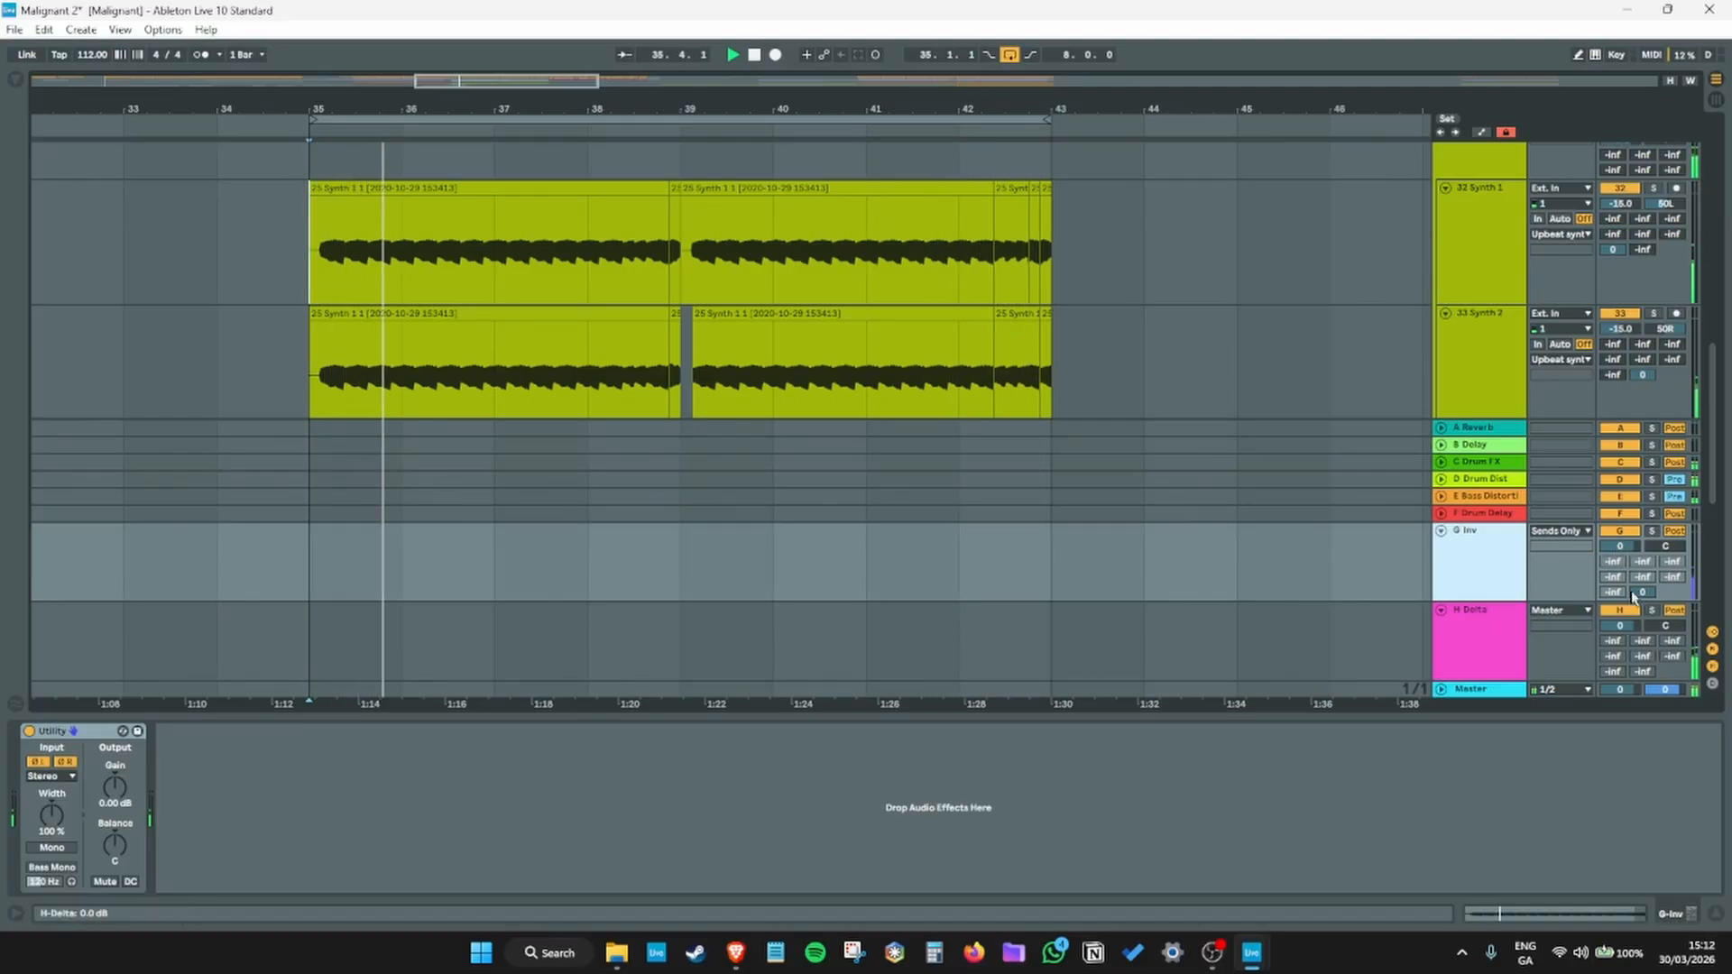
Step: Switch off the Utility device on the H Delta return track
left_click(1569, 641)
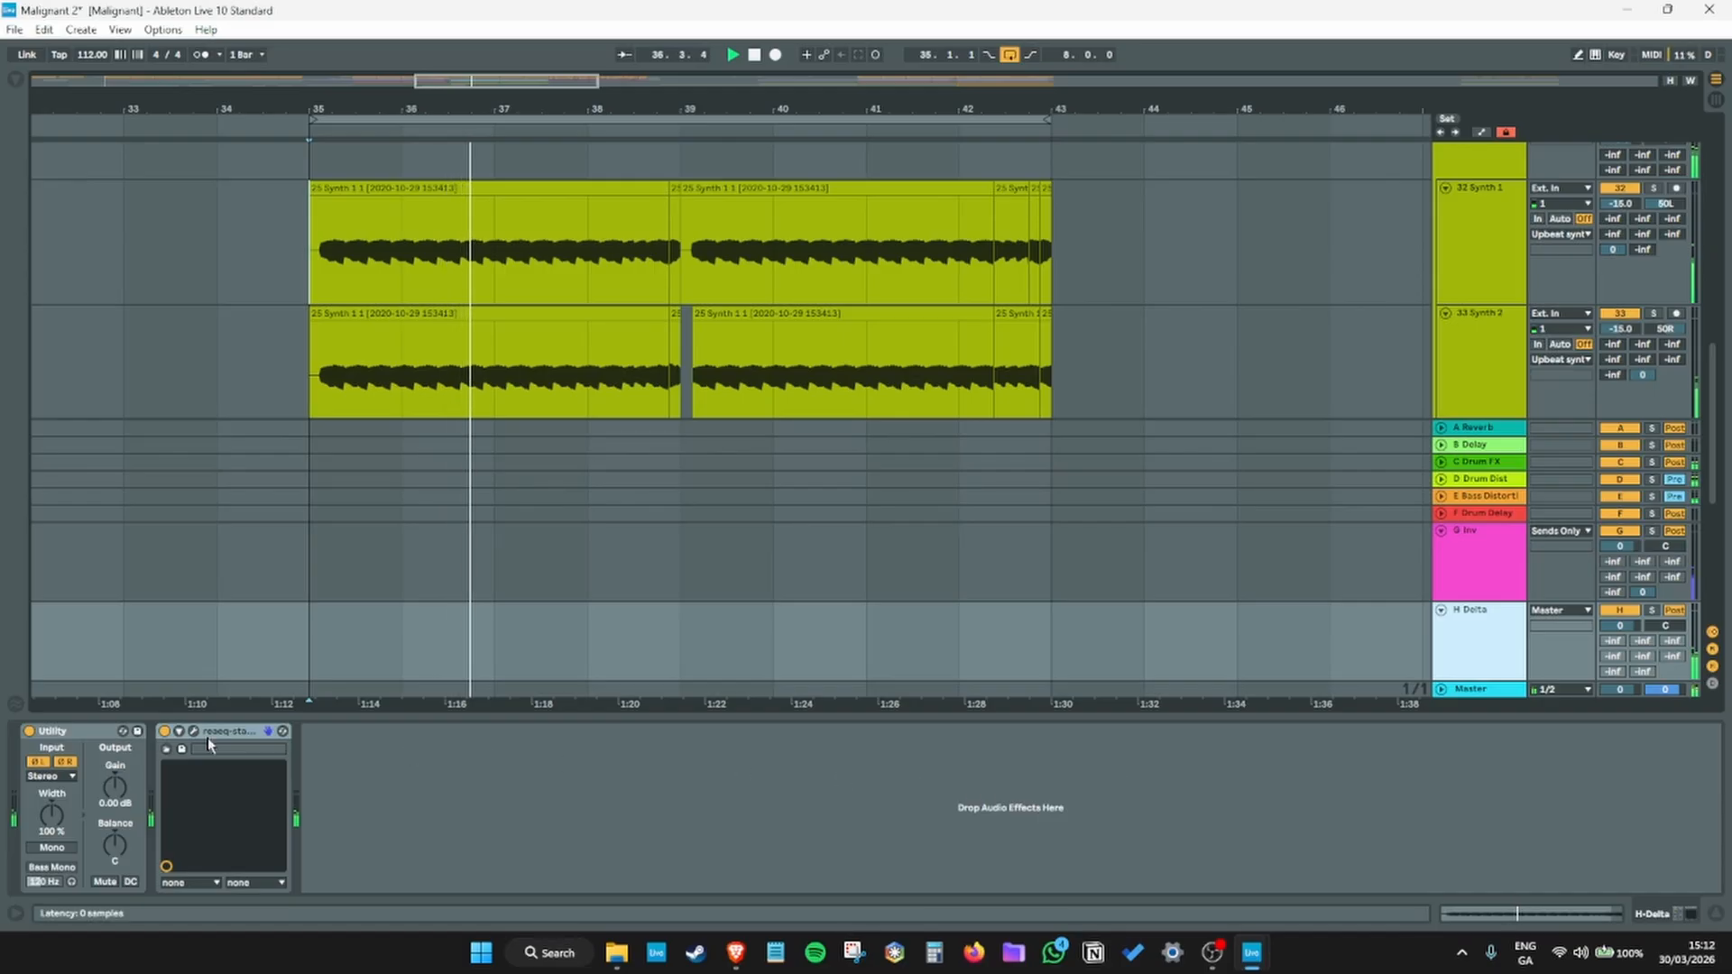
left_click(30, 731)
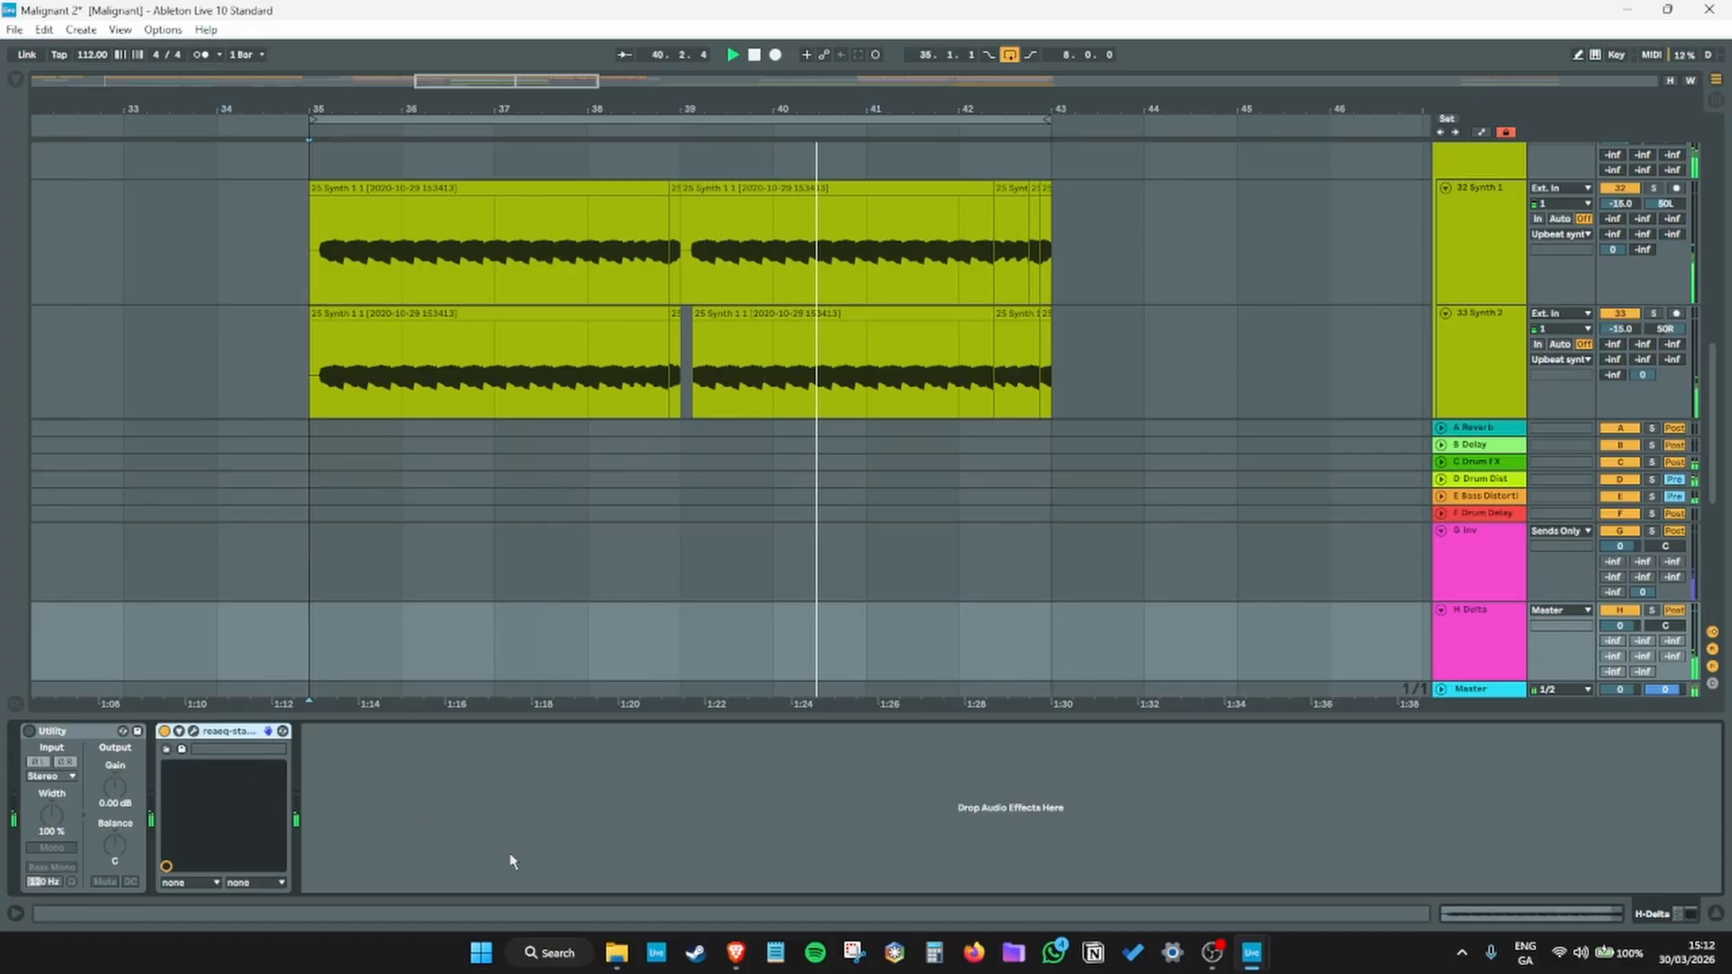
Step: Trace the routing from 32 Synth 1 through G Inv to H Delta and stop playback
left_click(1494, 262)
left_click(1479, 563)
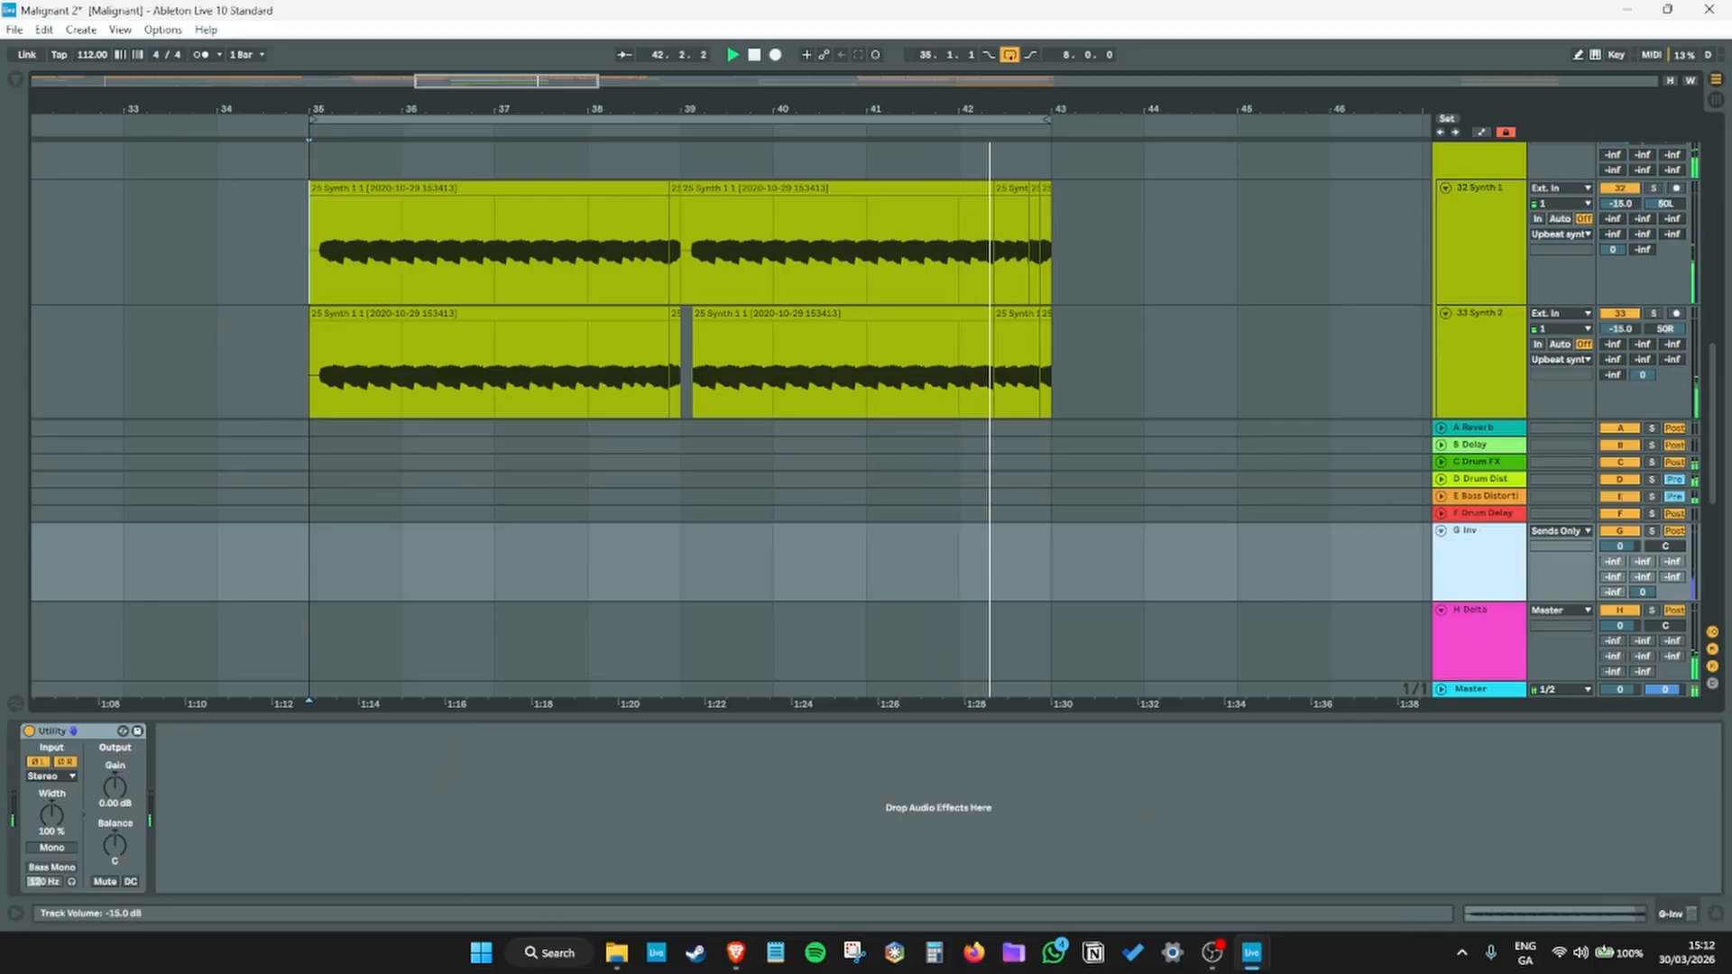
left_click(1353, 646)
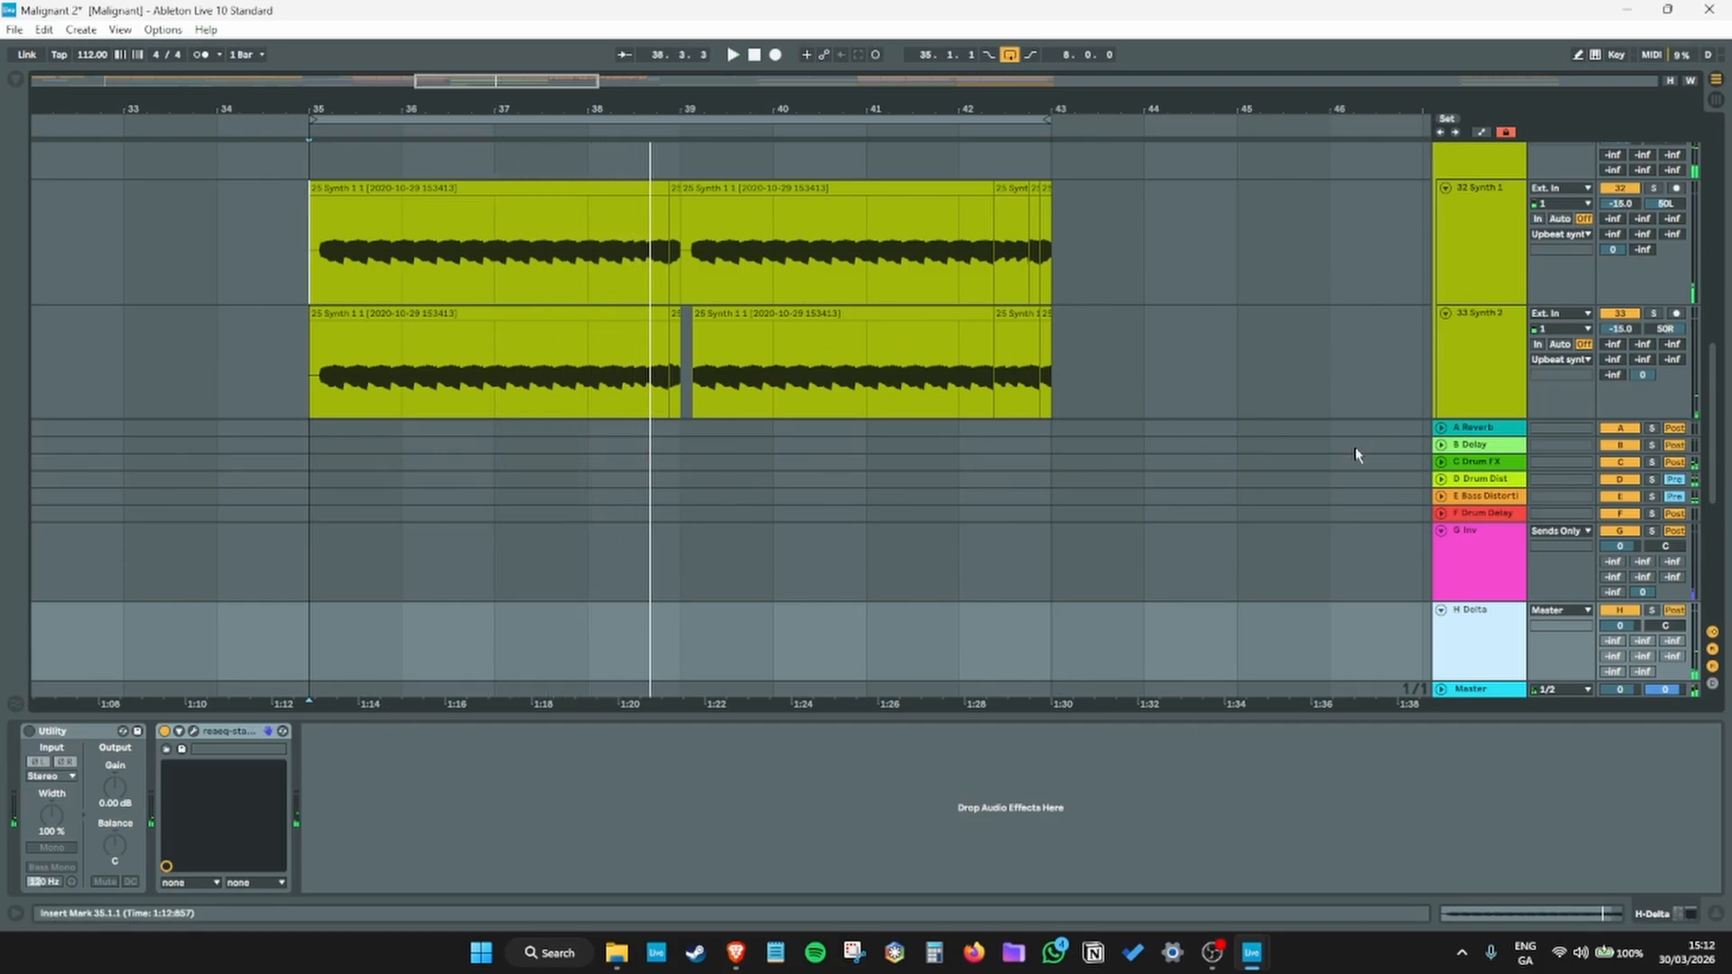
Step: Review the sends of 33 Synth 2 and compare the devices on the G Inv and H Delta return tracks
left_click(1486, 365)
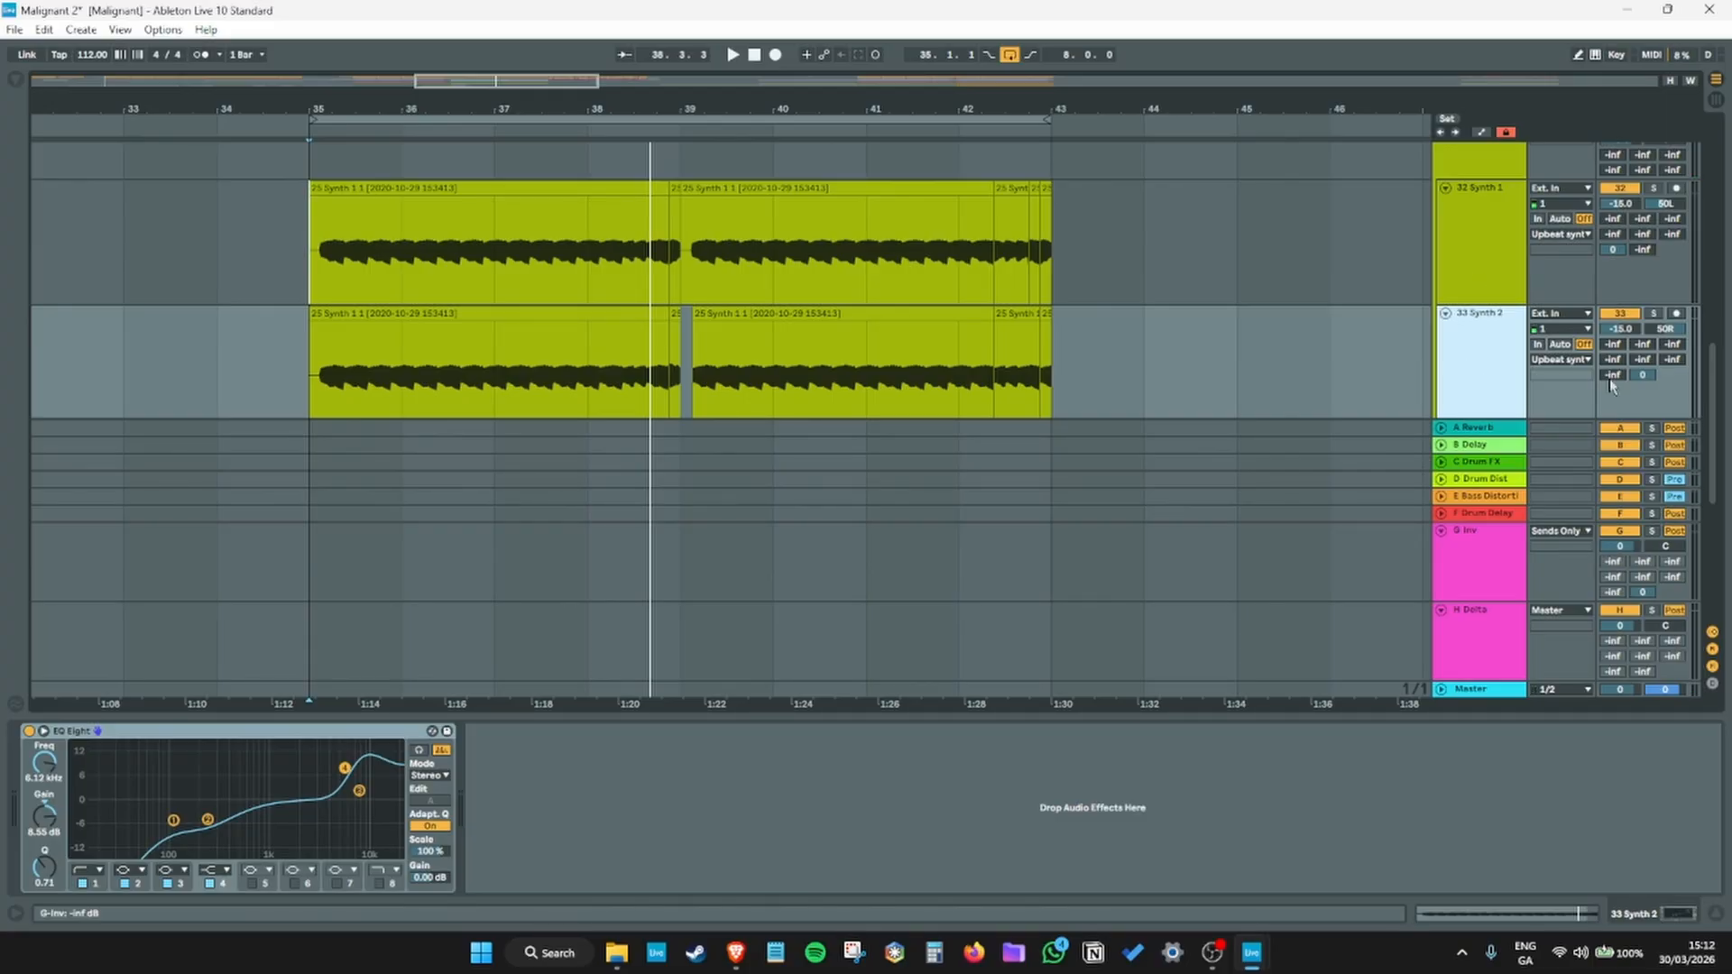
left_click(1471, 630)
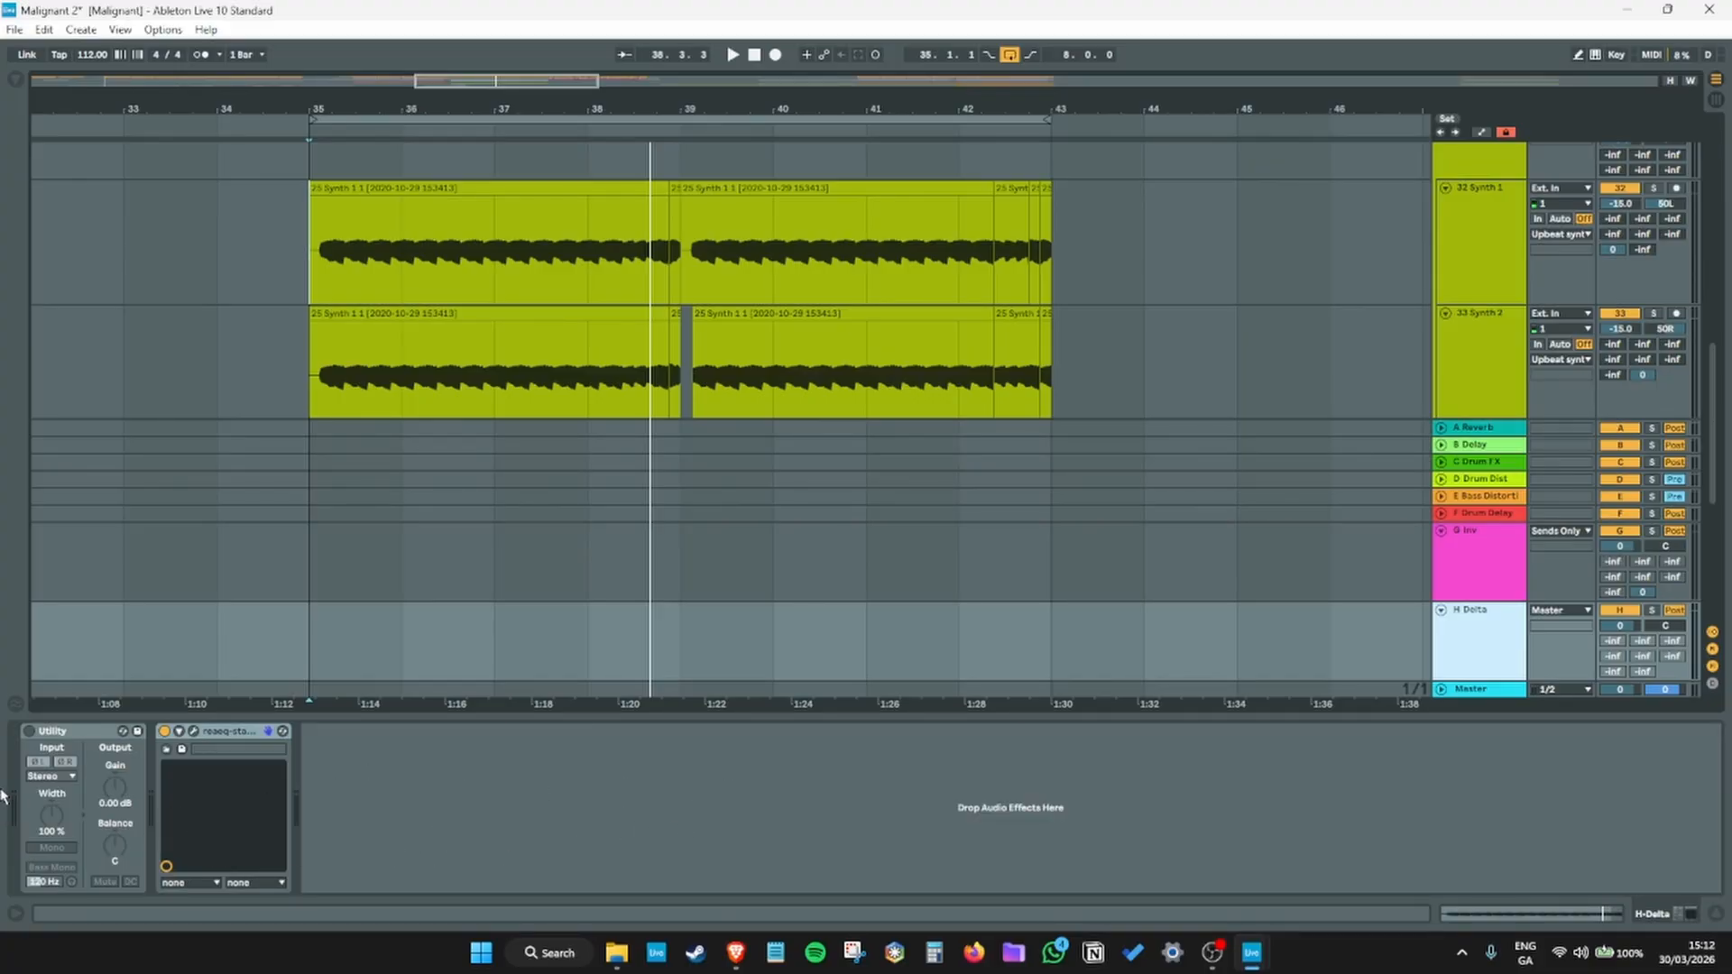
left_click(31, 739)
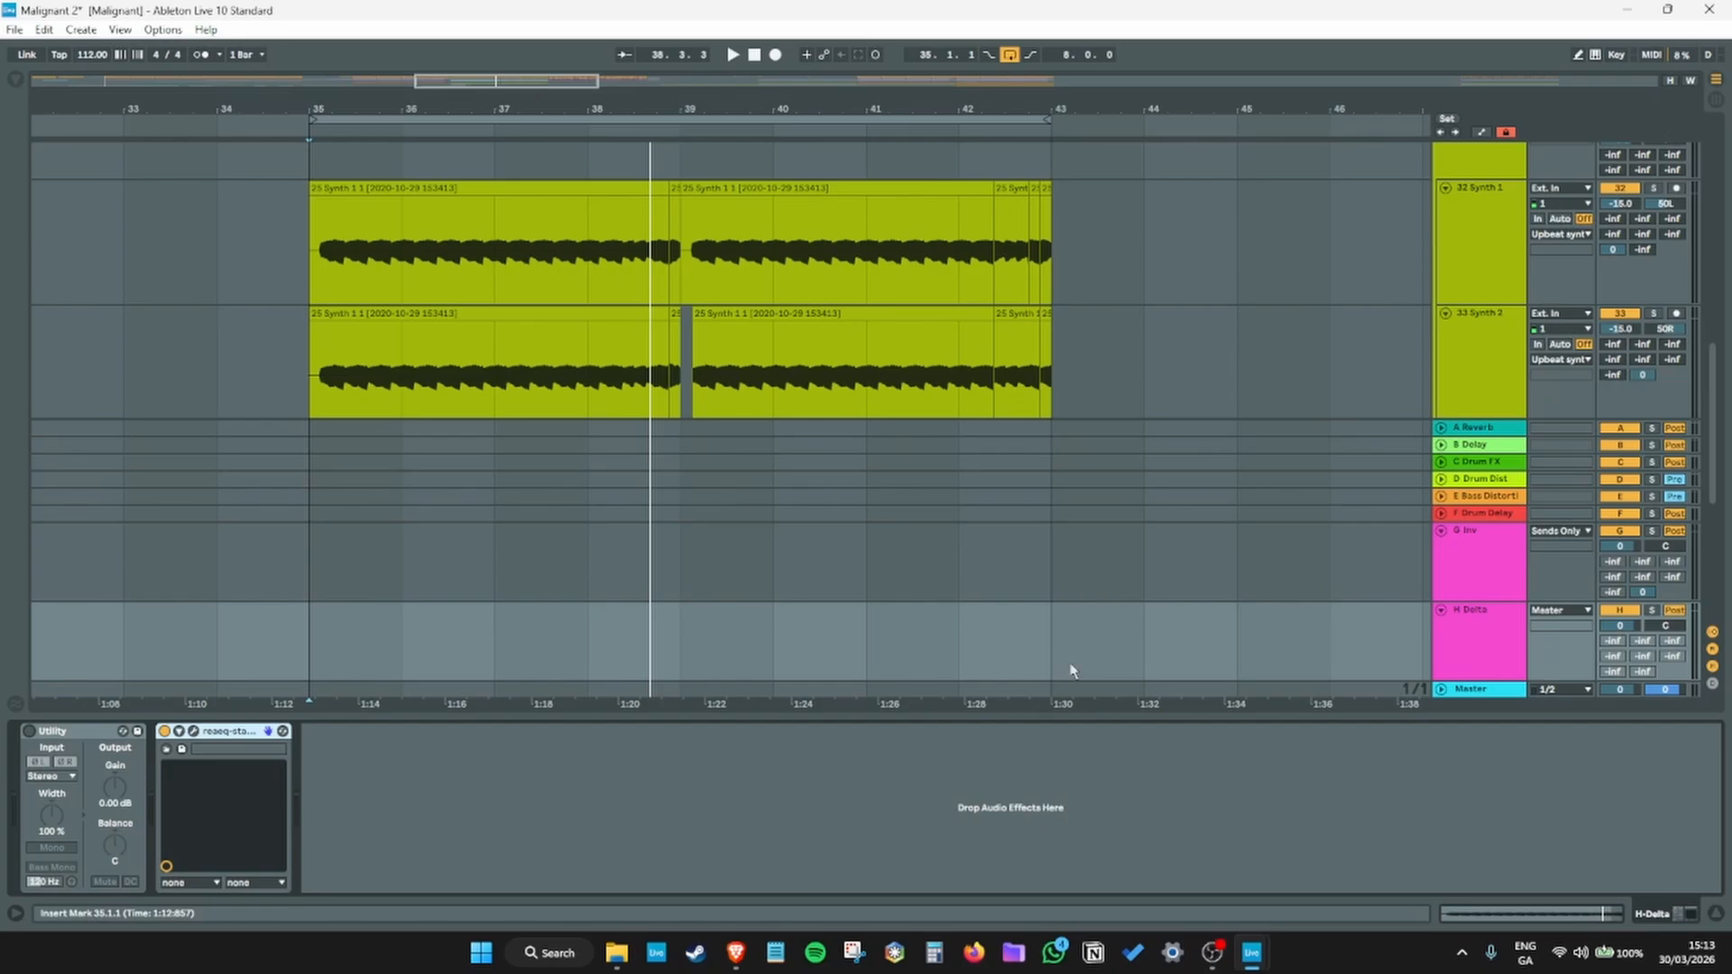
left_click(1498, 661)
left_click(1479, 568)
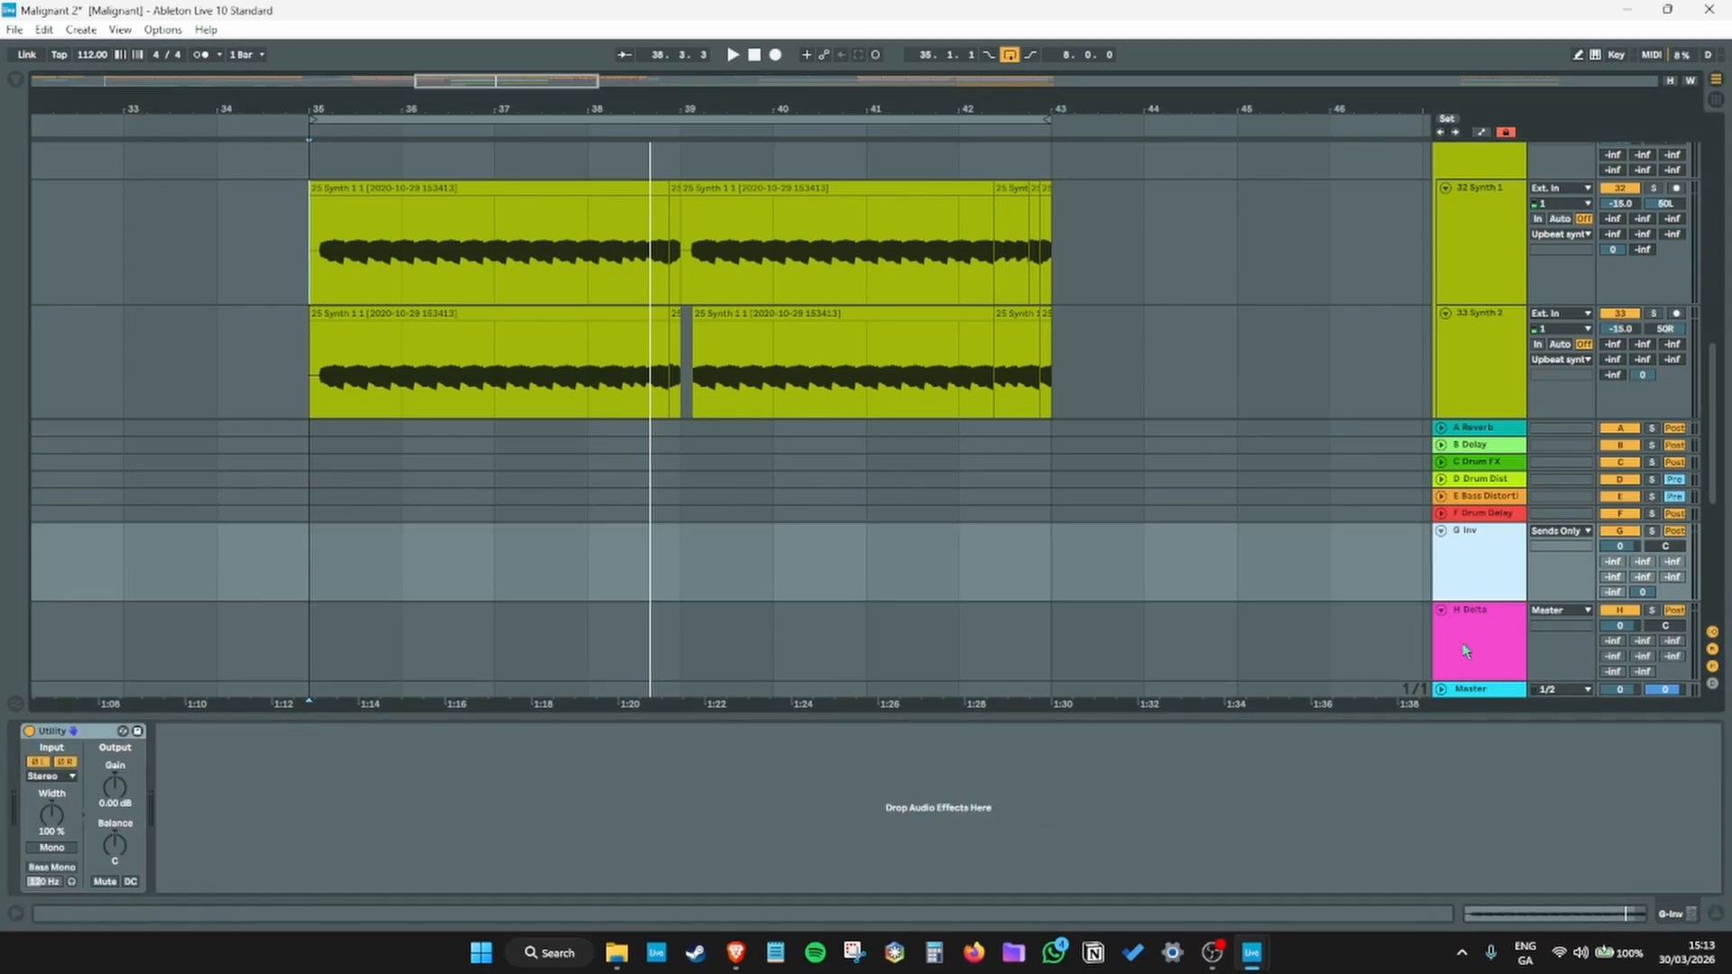
left_click(1466, 647)
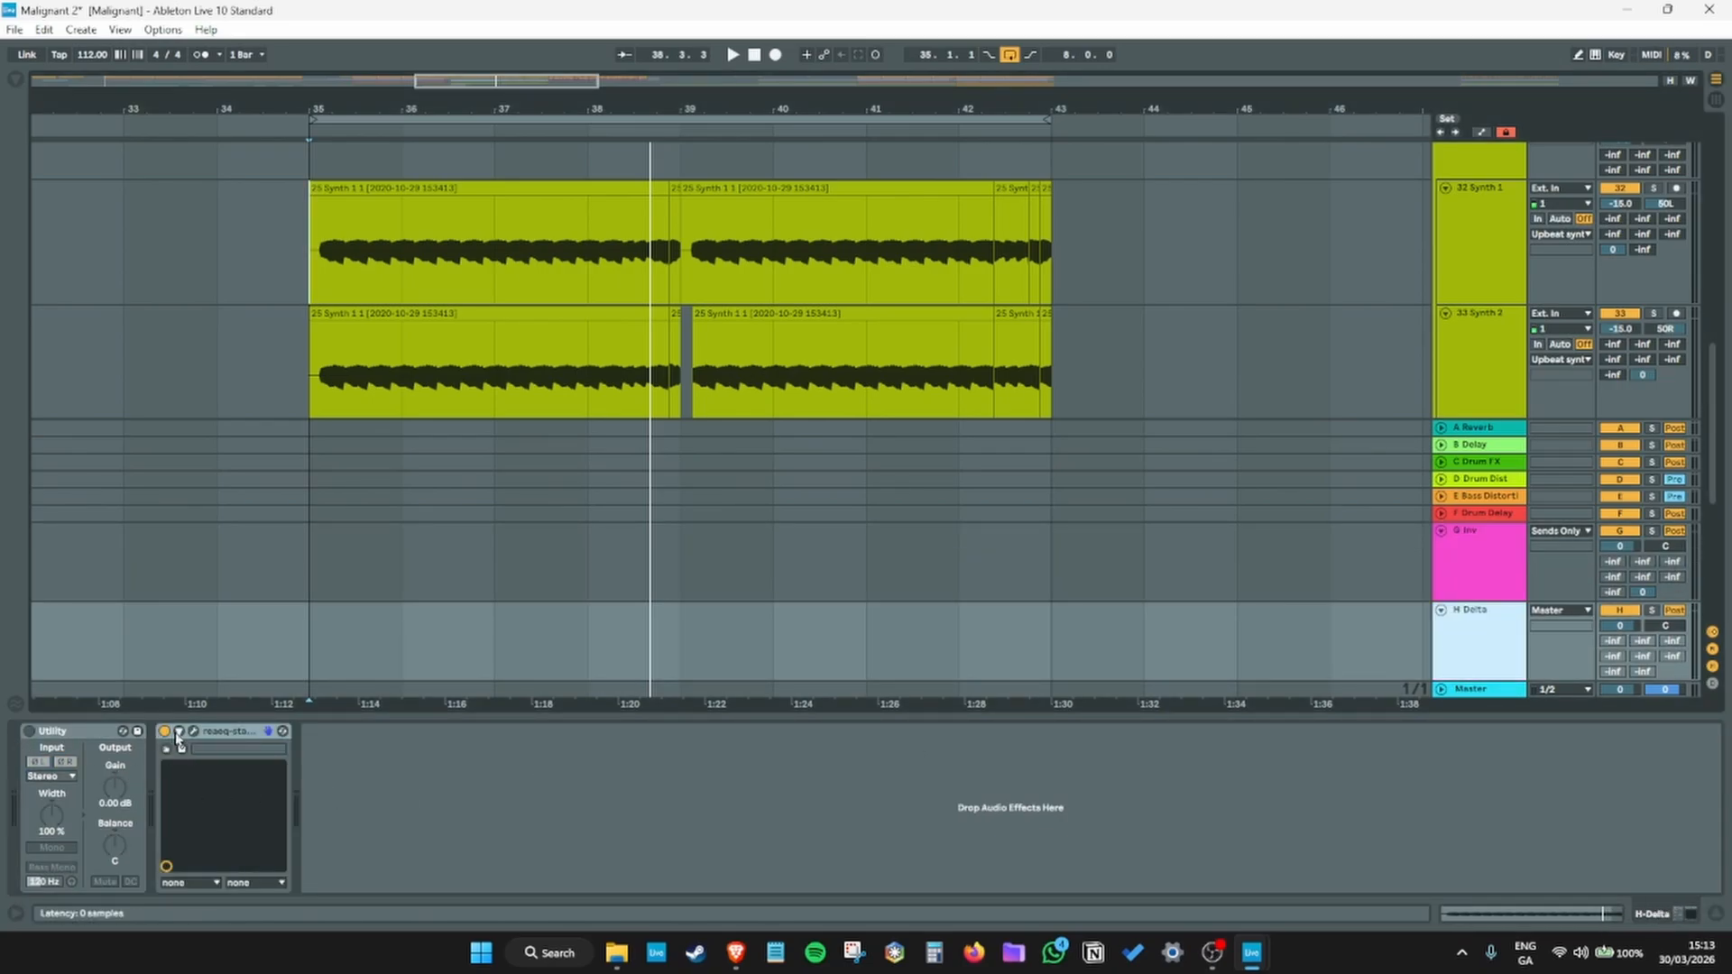
Step: Play the loop with ReaEQ bypassed on H Delta and audition its Utility device switched on and off
key("space")
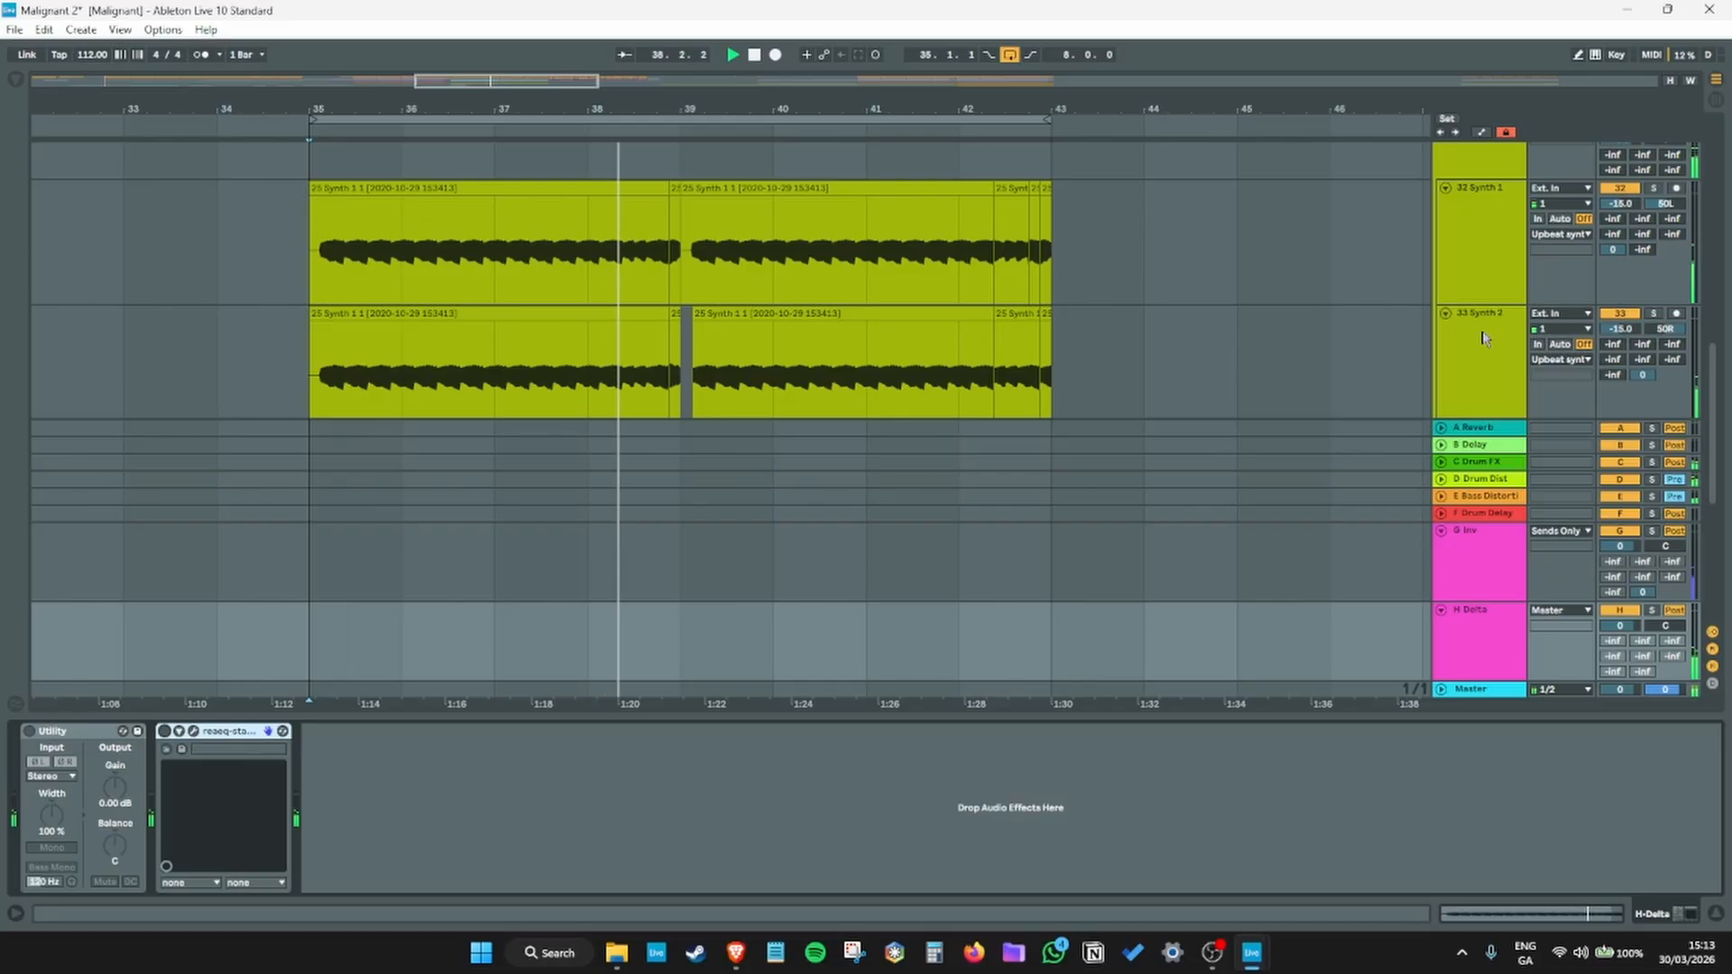
left_click(30, 731)
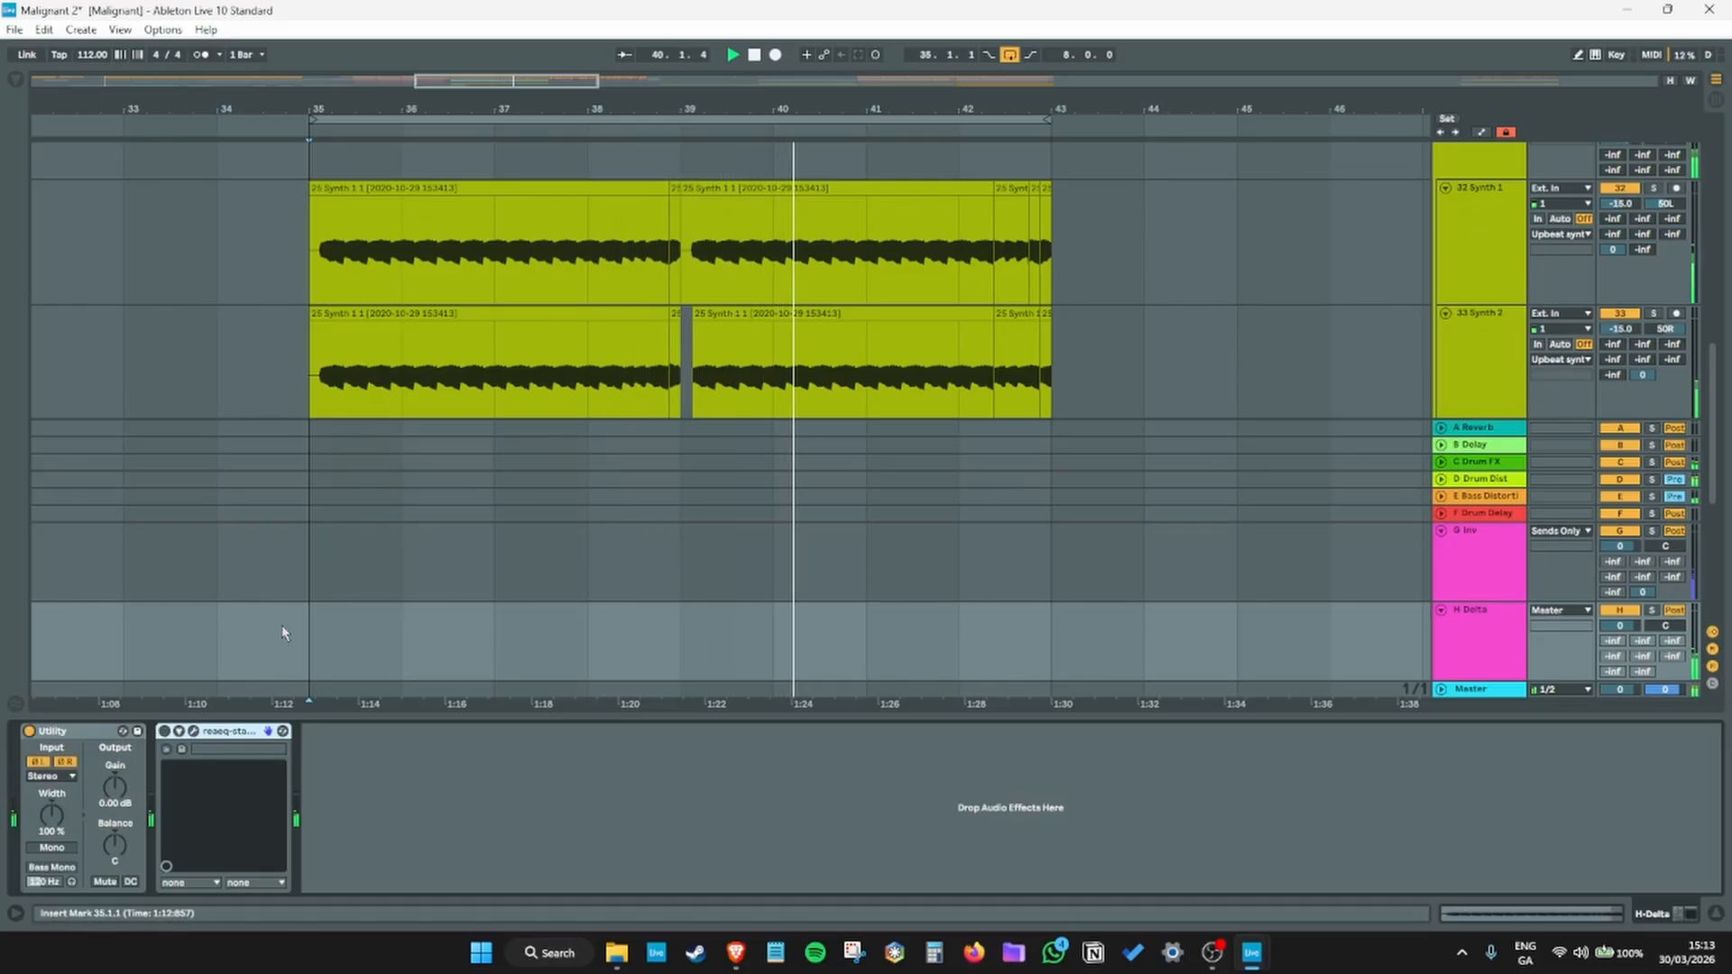
left_click(30, 731)
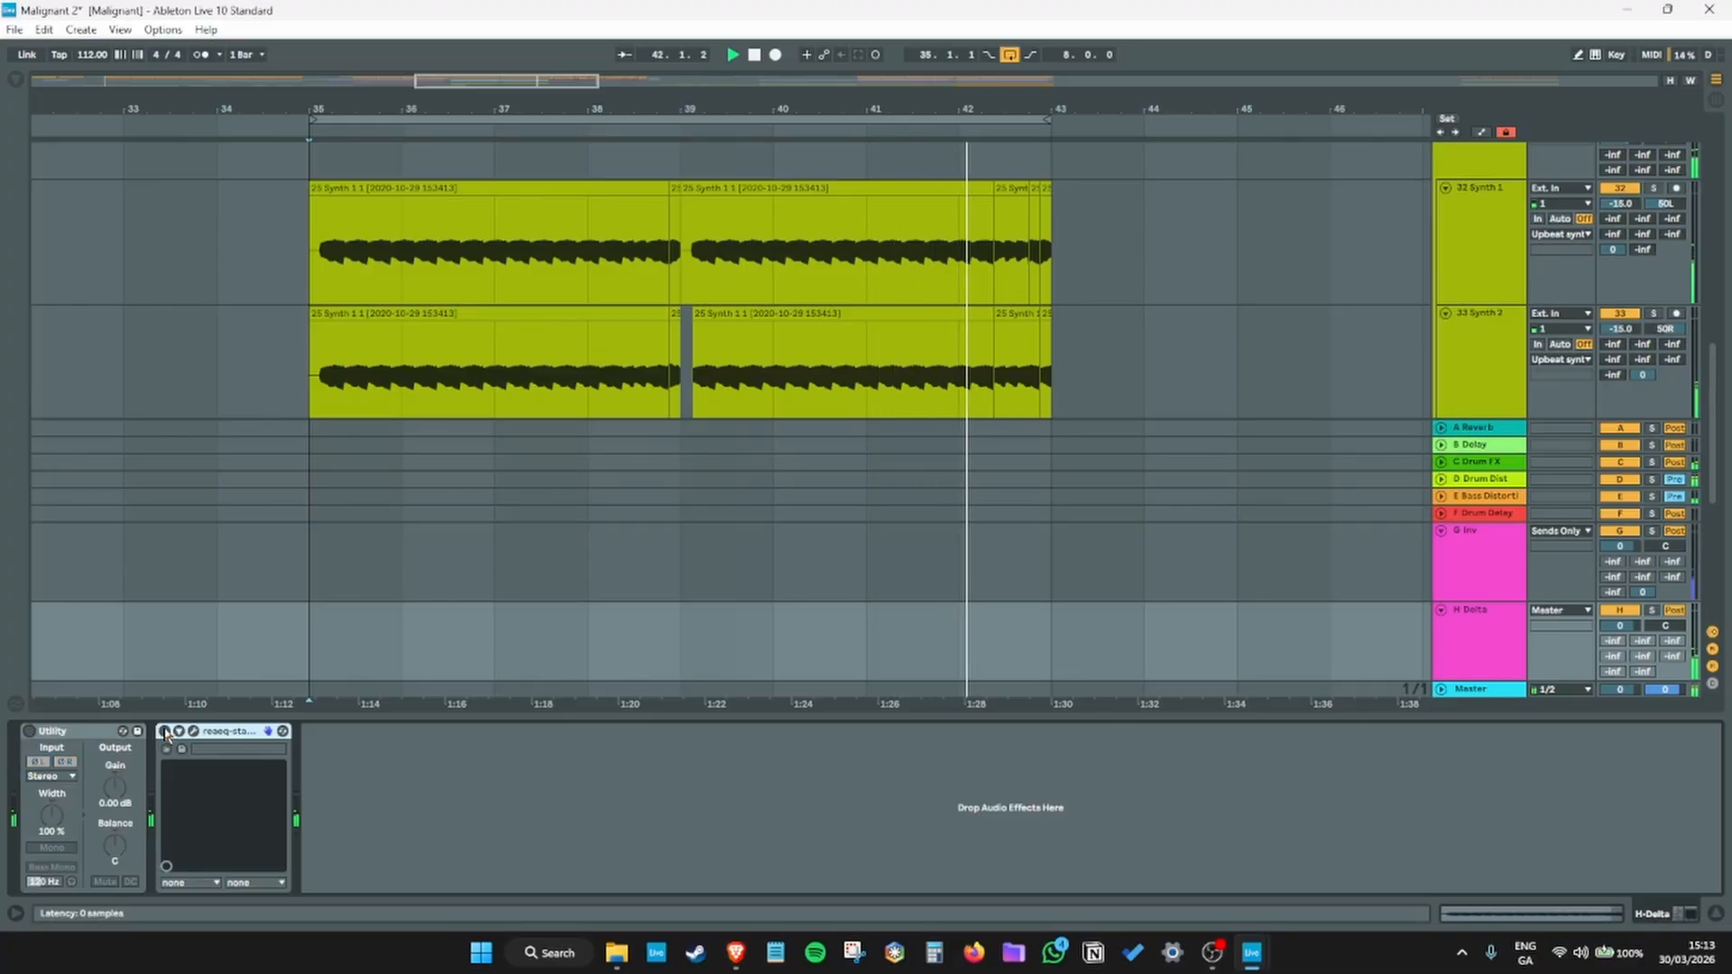
Step: Enable the ReaEQ plug-in on H Delta and open its editor window
left_click(164, 732)
left_click(193, 731)
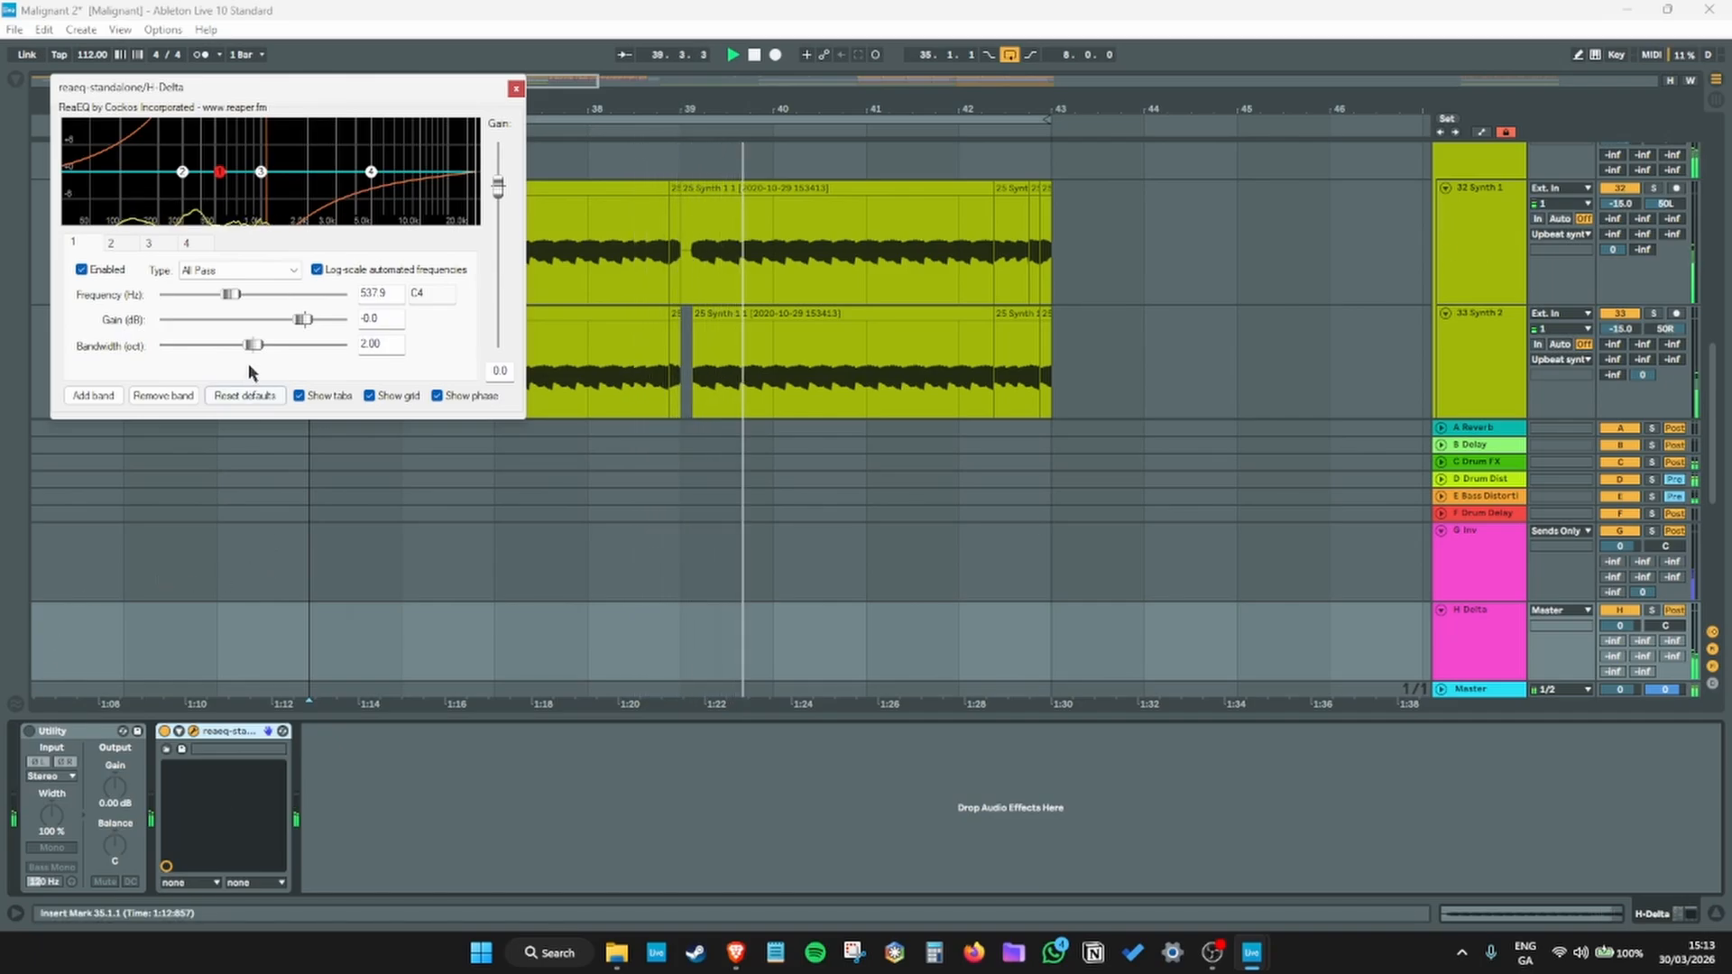
Step: Sweep the frequency of ReaEQ's all-pass band 1 to 808.0 Hz, 225.1 Hz and 537.9 Hz during playback
mouse_move(233, 295)
left_mouse_down()
mouse_move(275, 298)
mouse_move(243, 309)
left_mouse_up()
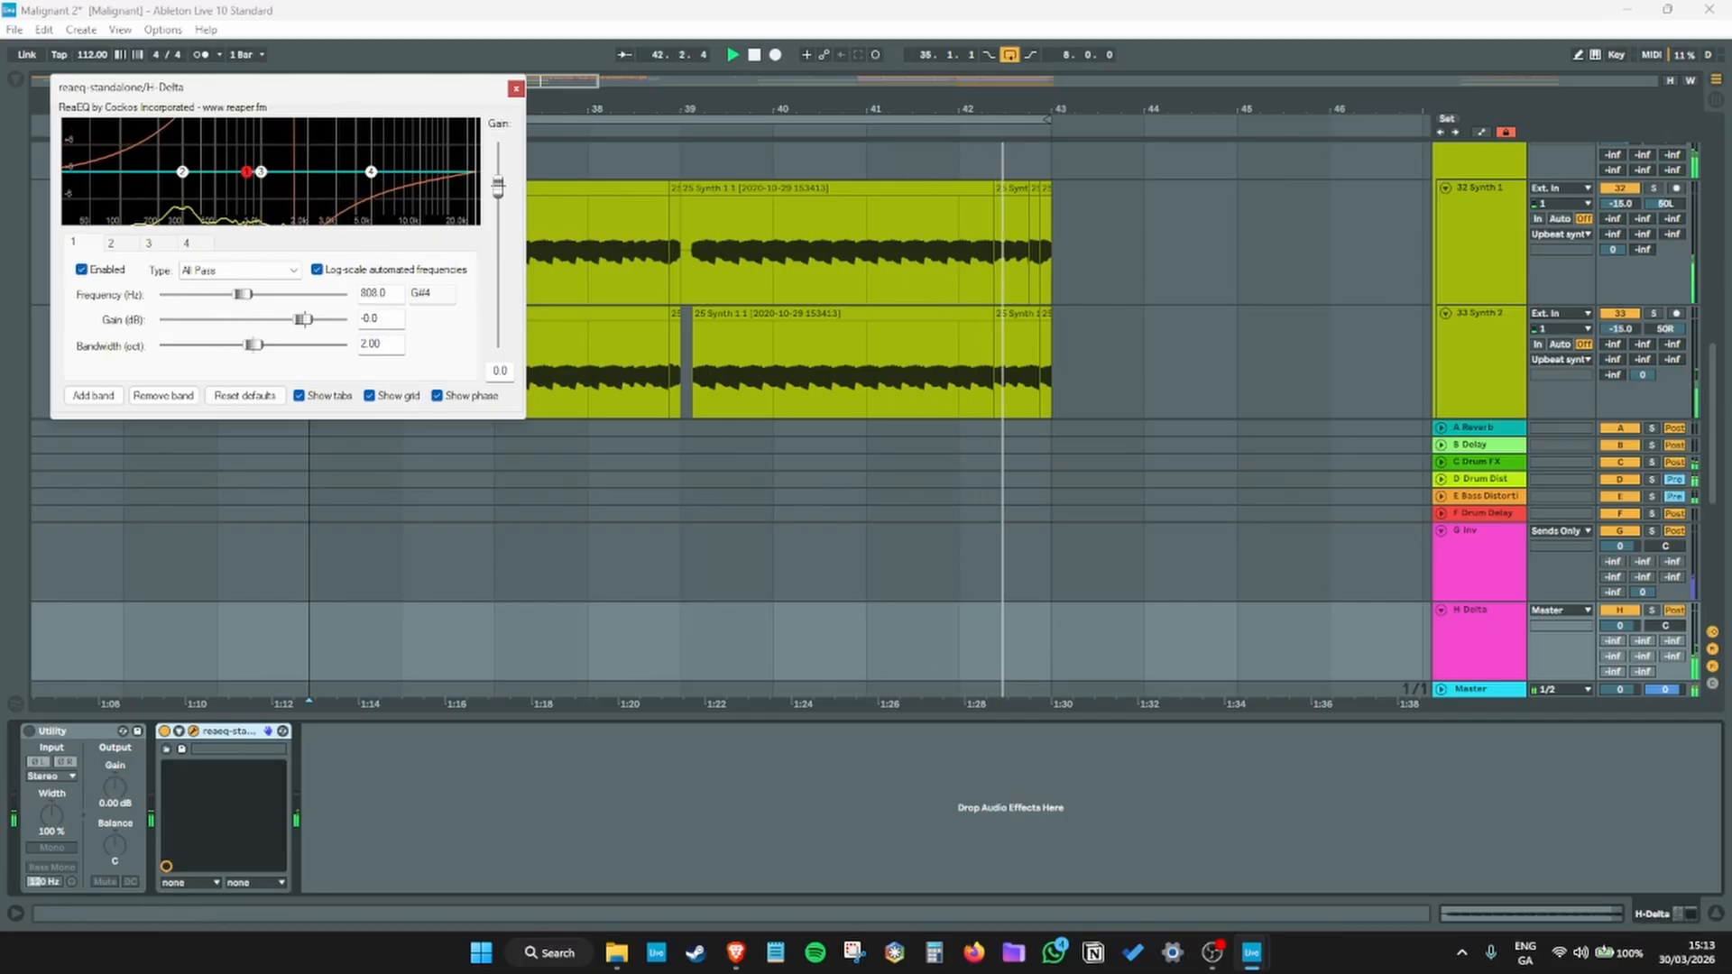
left_click(1474, 175)
left_click(1476, 635)
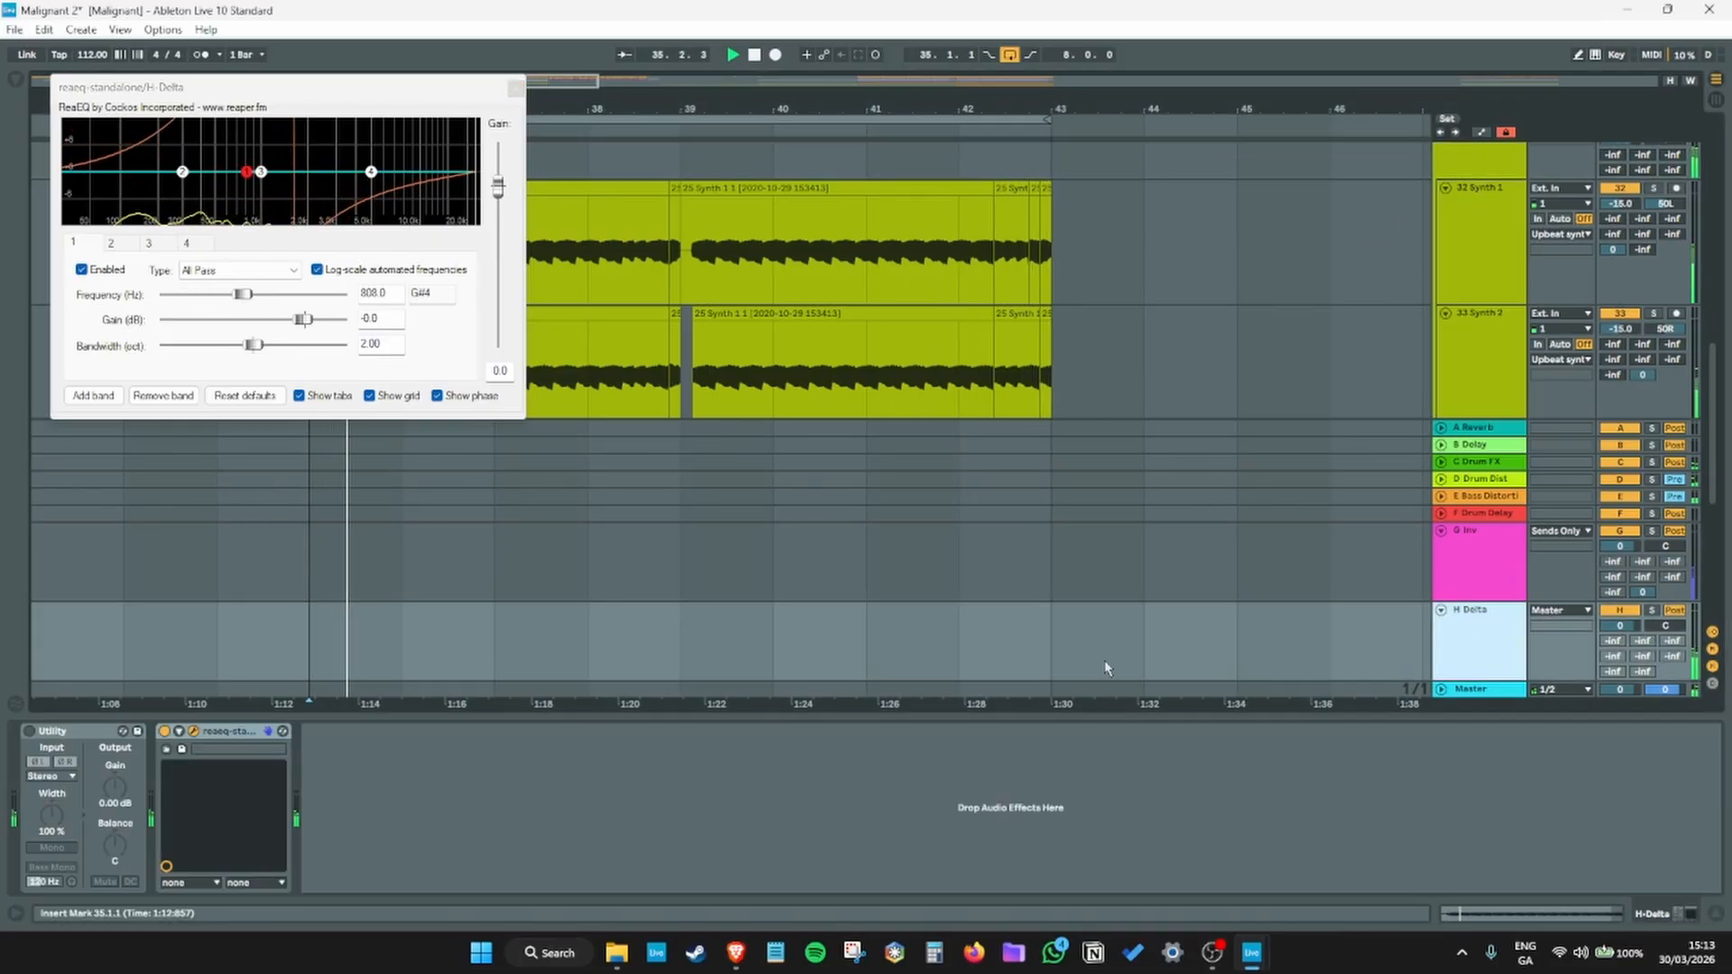
left_click(238, 295)
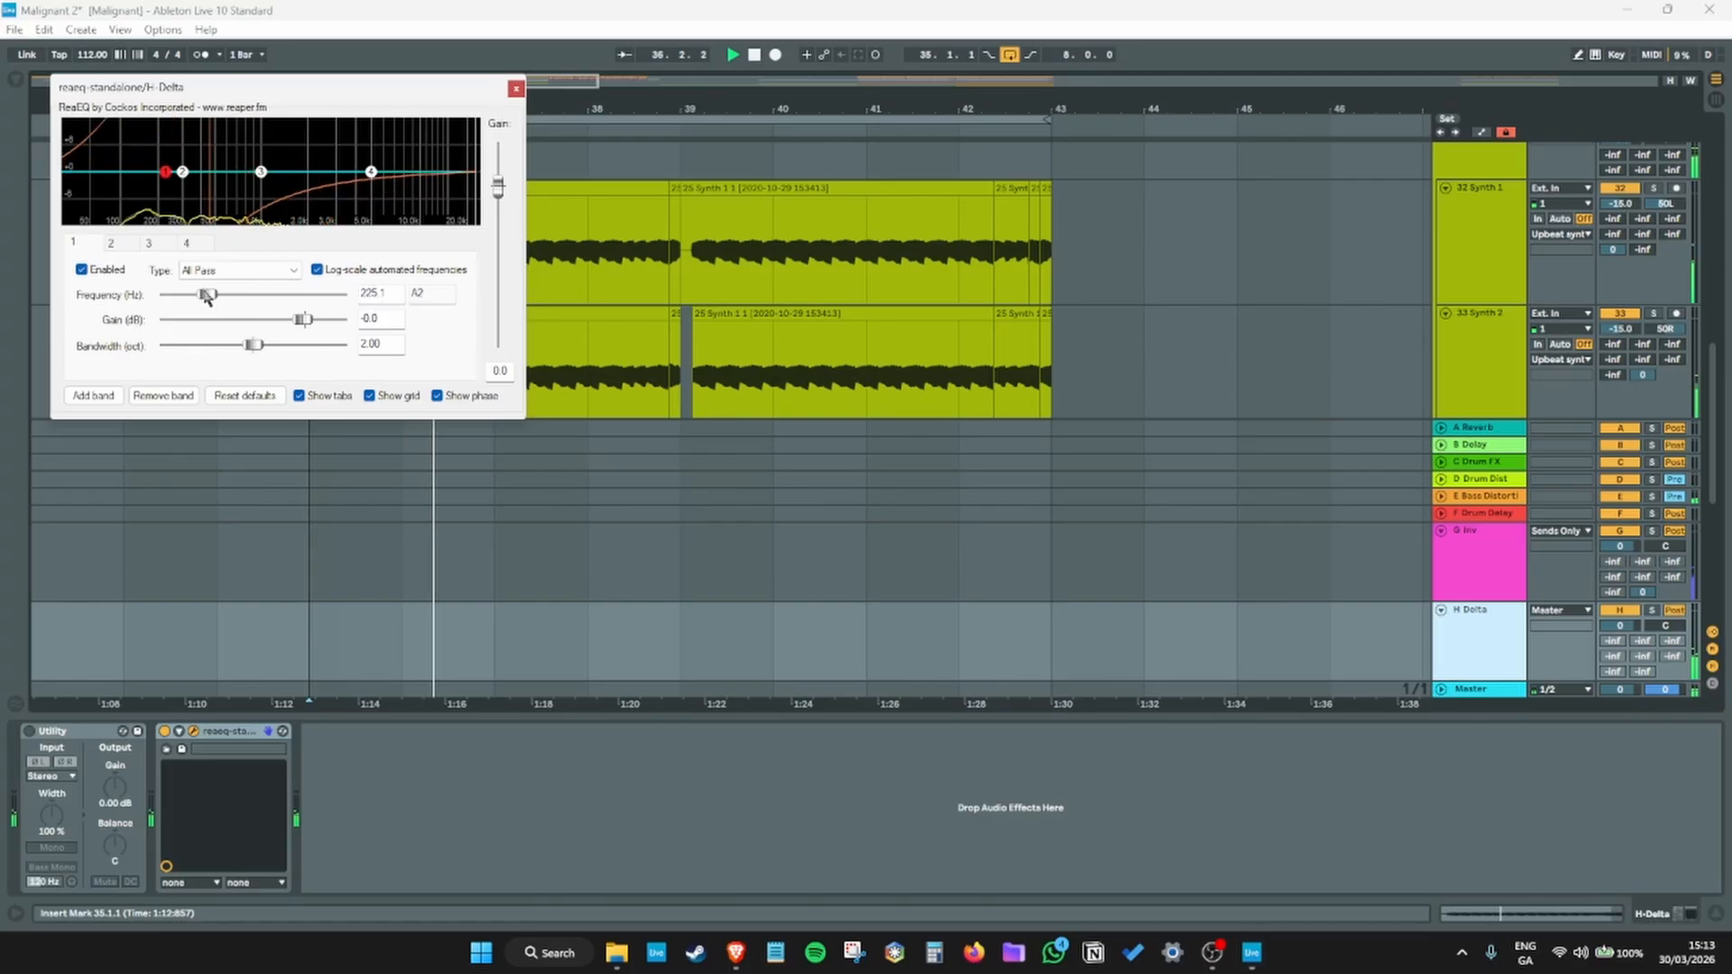
mouse_move(201, 295)
left_mouse_down()
mouse_move(279, 295)
mouse_move(231, 279)
left_mouse_up()
Step: Bypass ReaEQ on H Delta, stop playback and reselect the H Delta return track
left_click(437, 832)
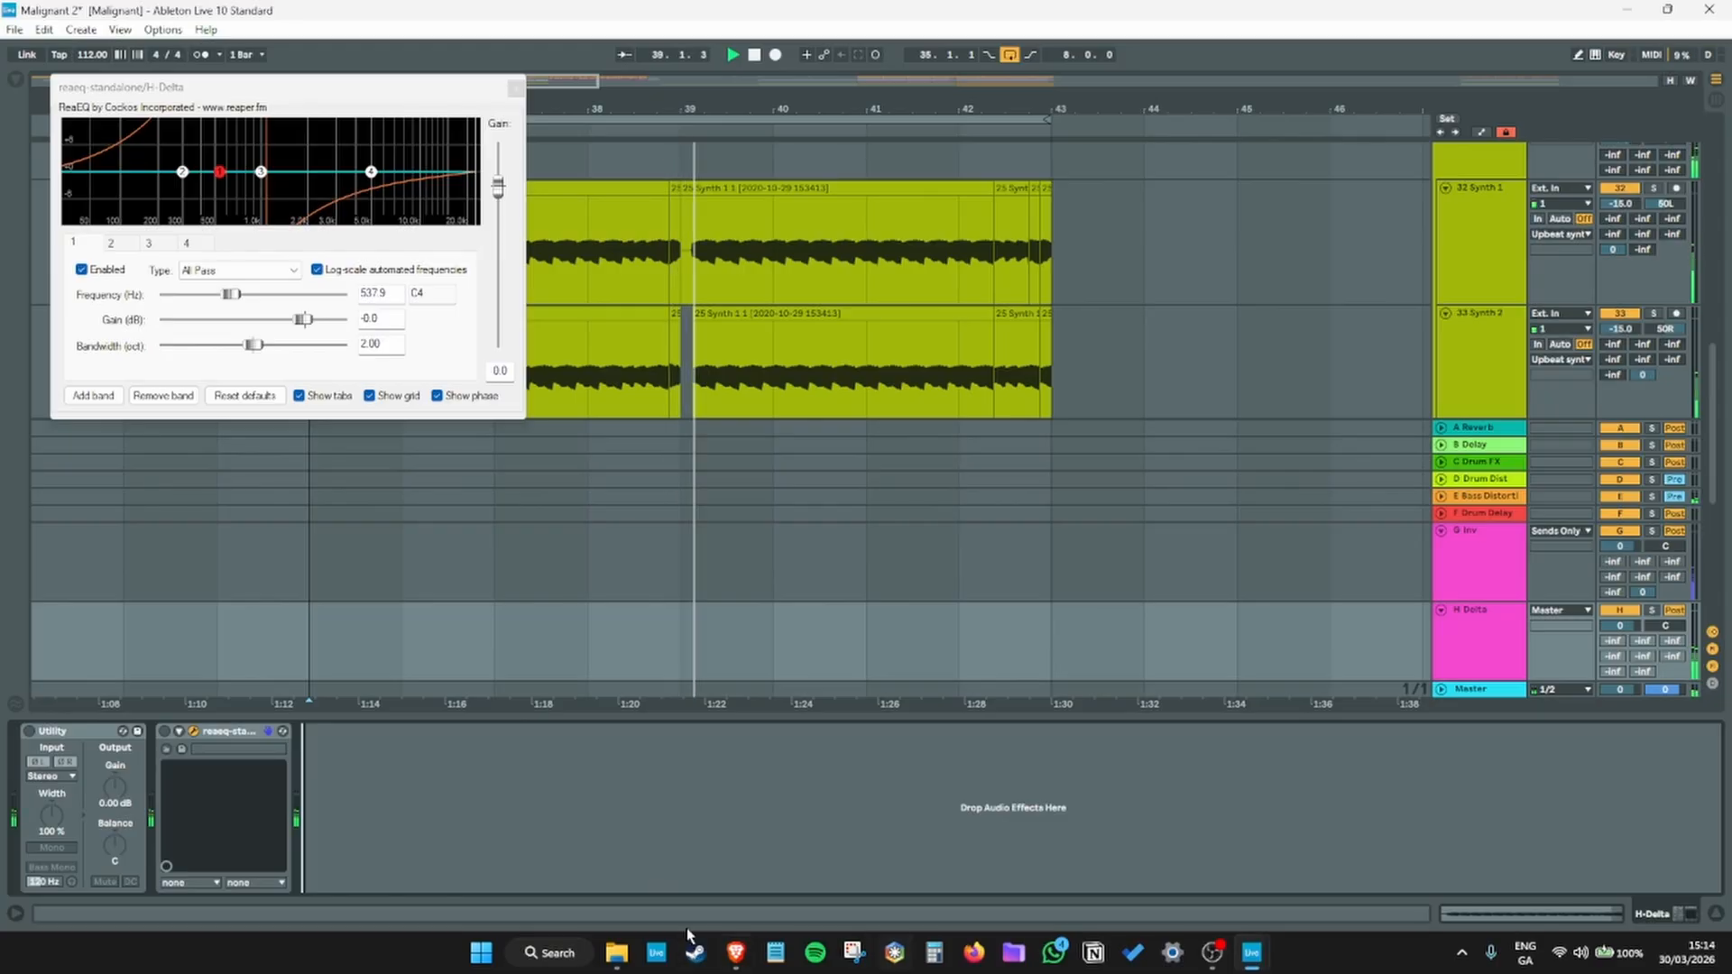
left_click(867, 580)
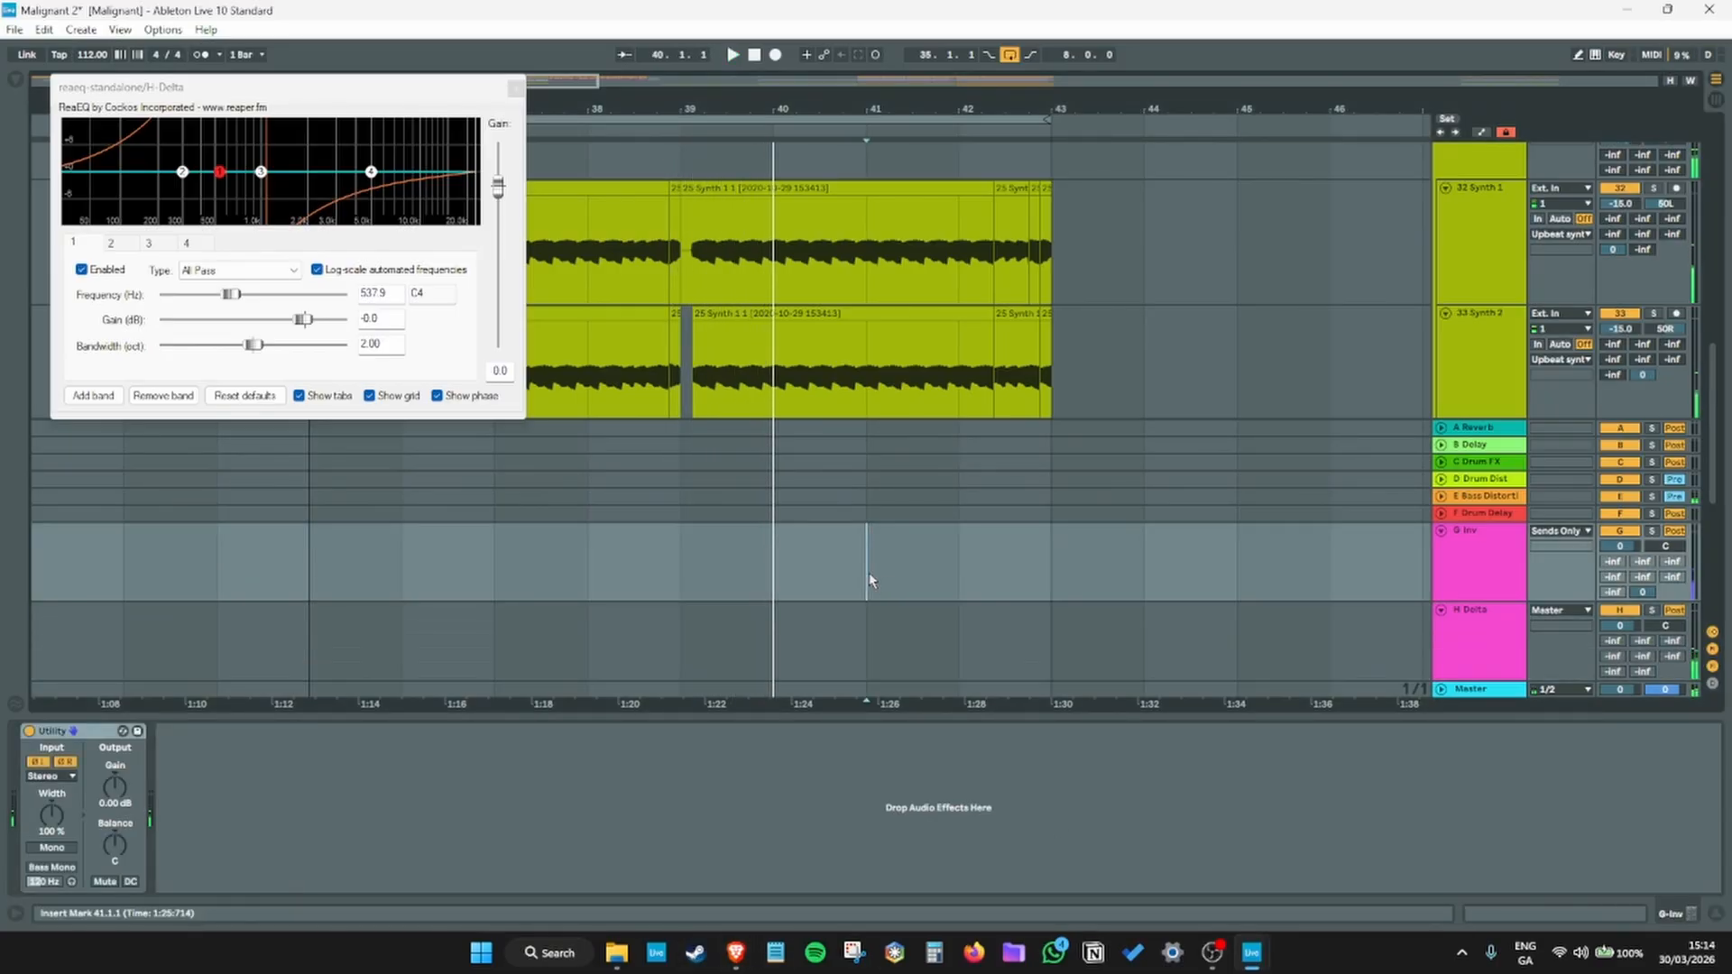
left_click(1468, 658)
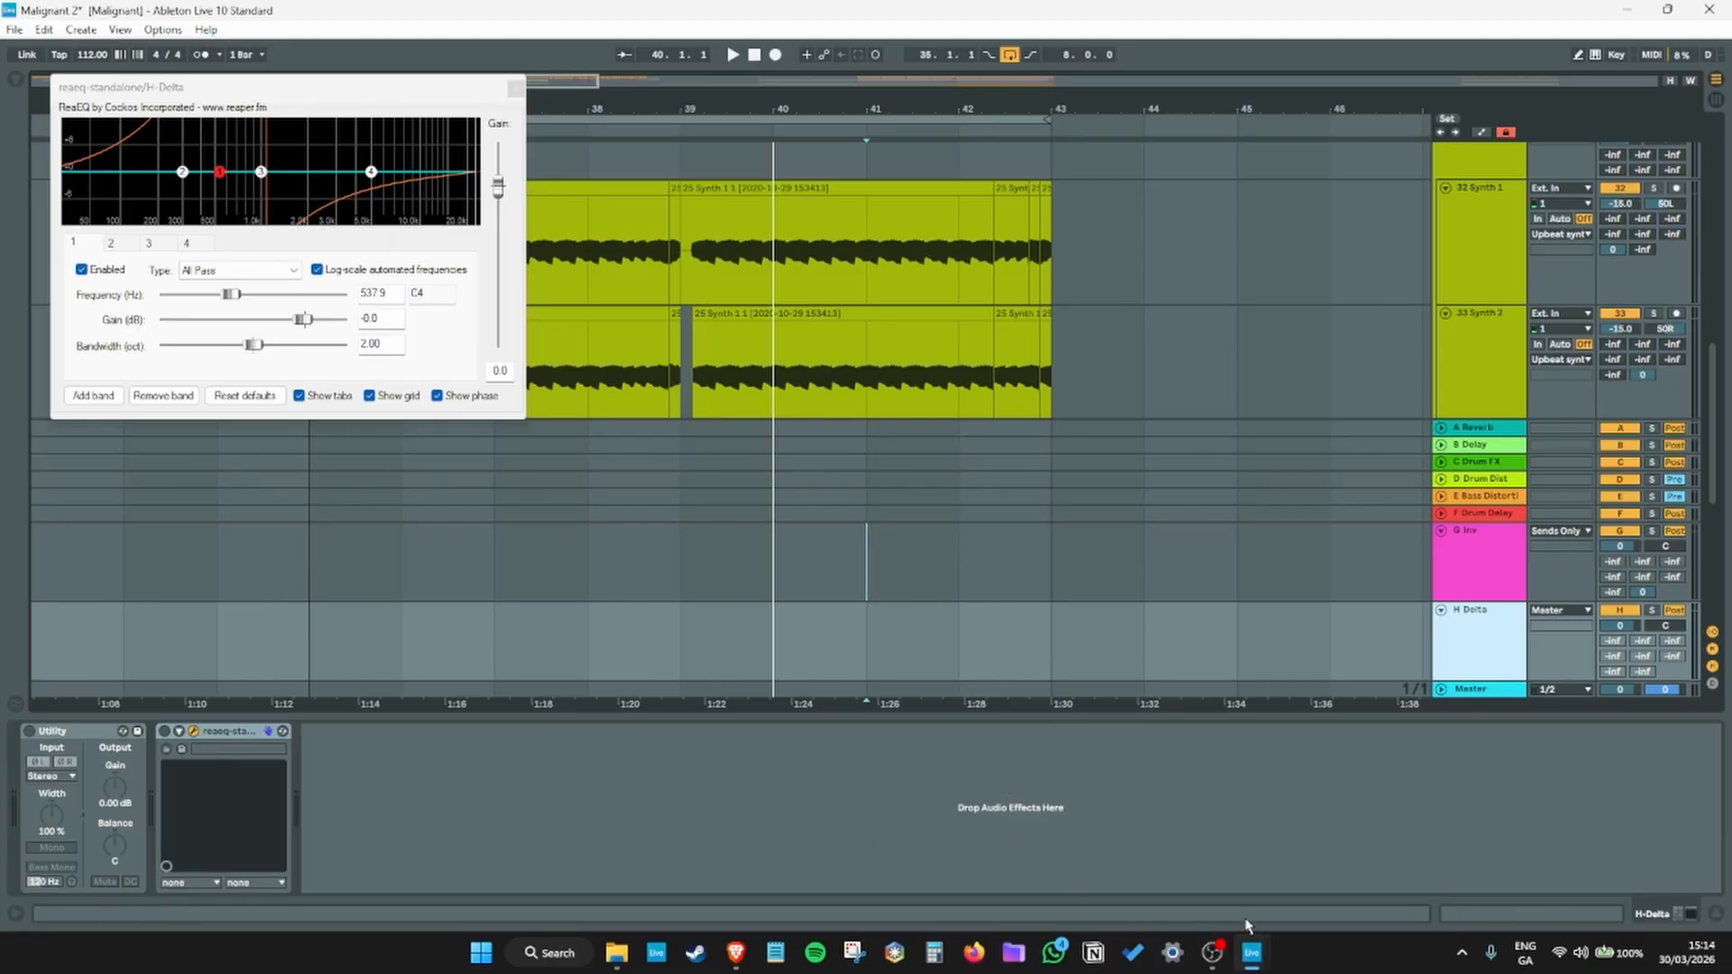
left_click(807, 751)
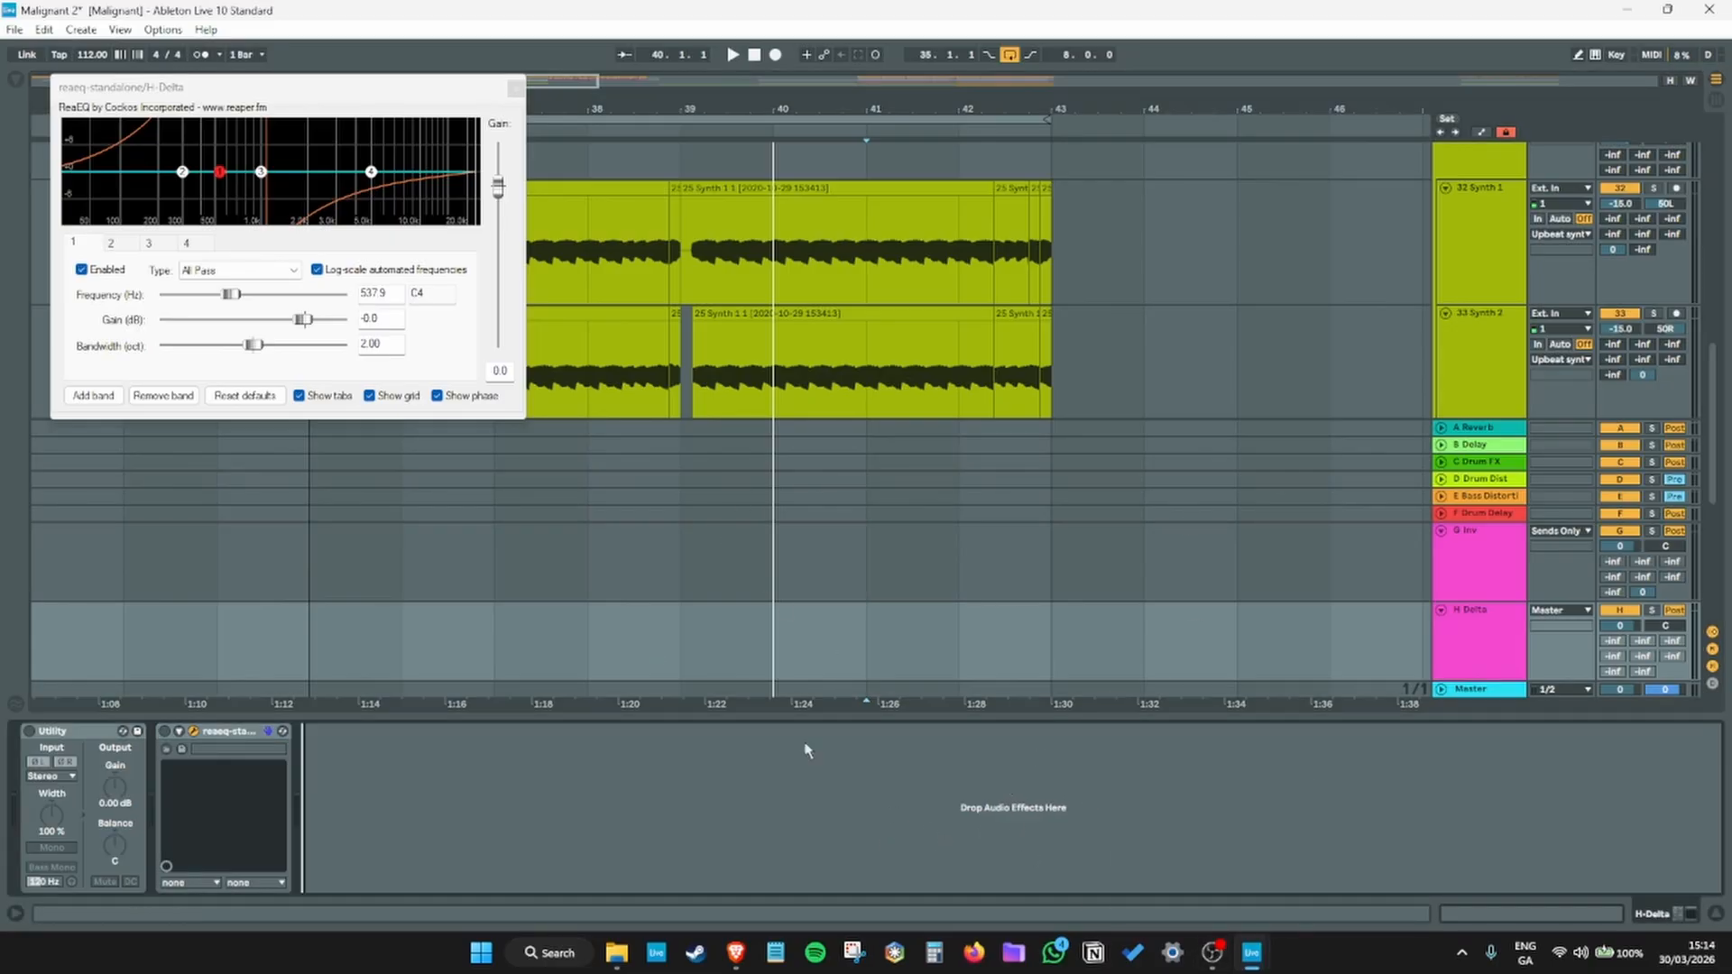
Step: Place the insert marker at 35.1.1 and review the device chains of G Inv and H Delta
left_click(315, 574)
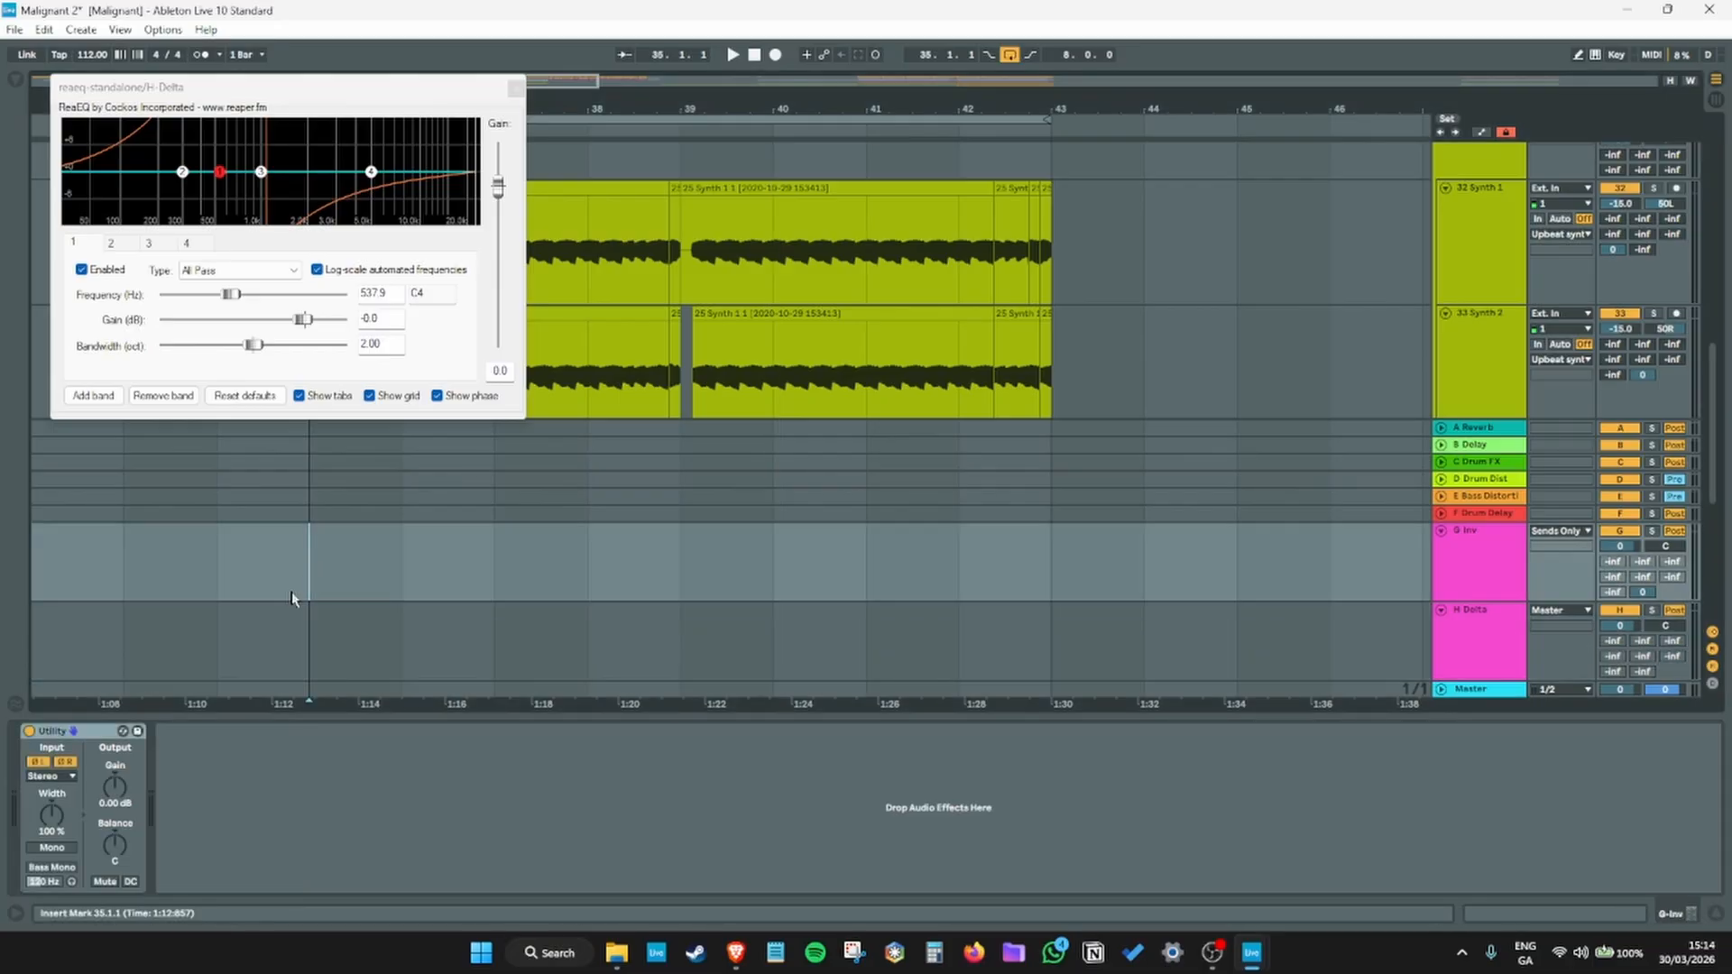
left_click(1487, 575)
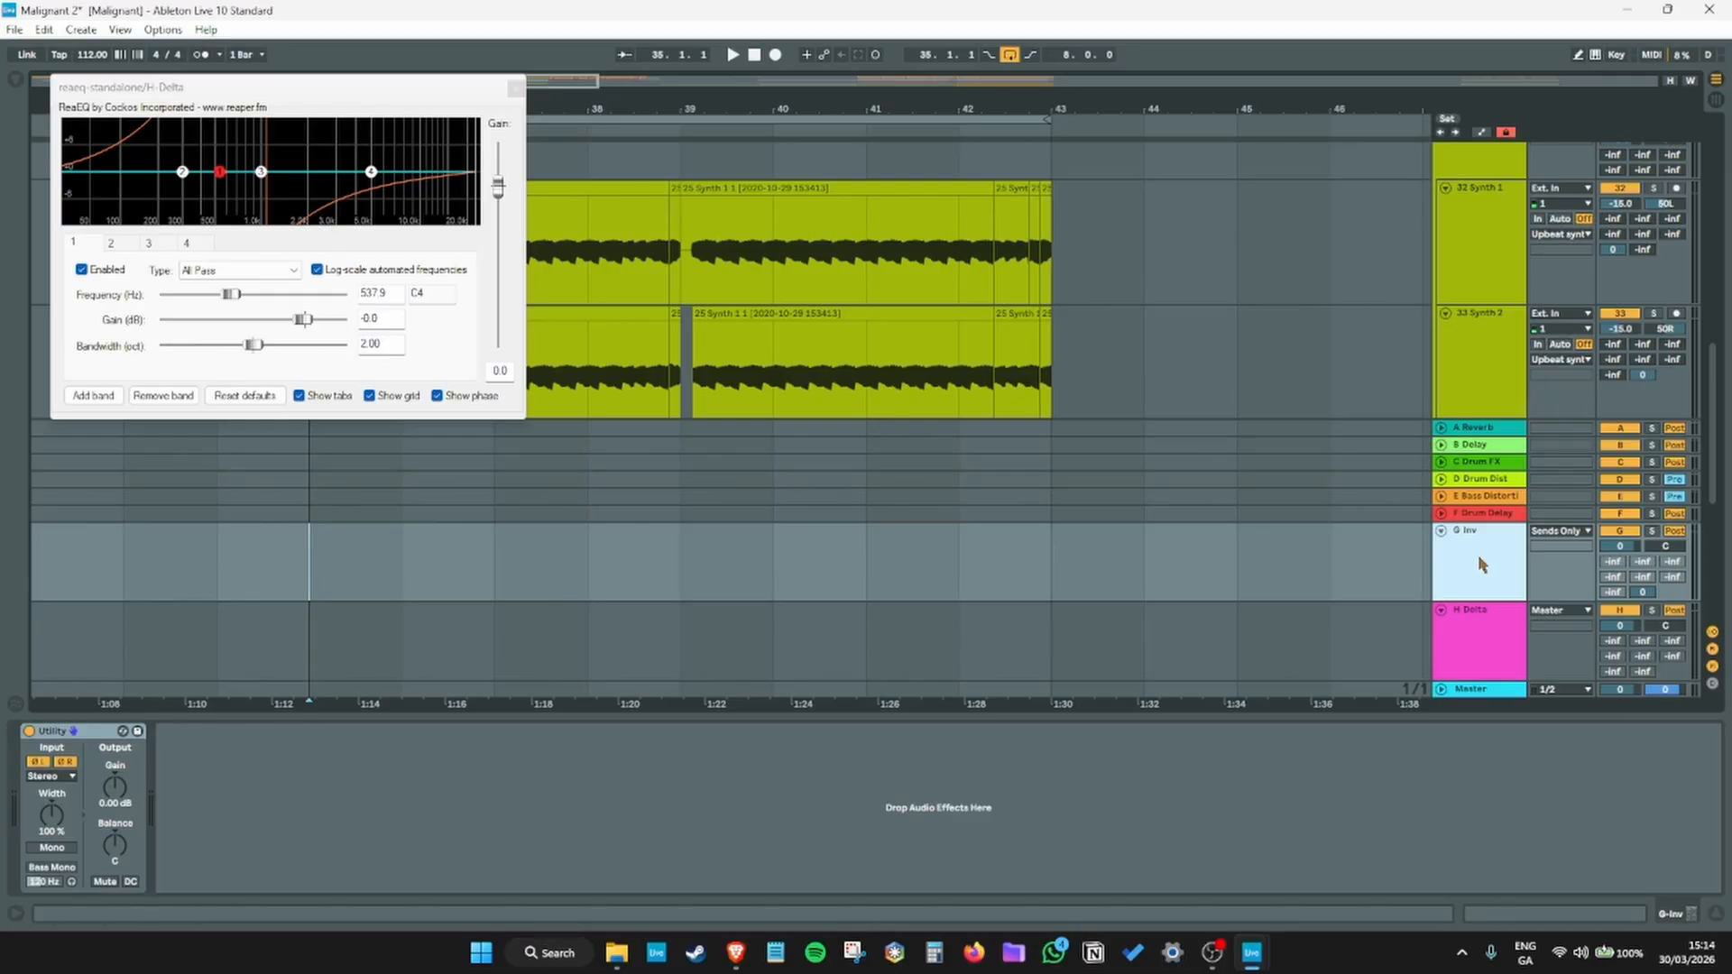
left_click(1500, 660)
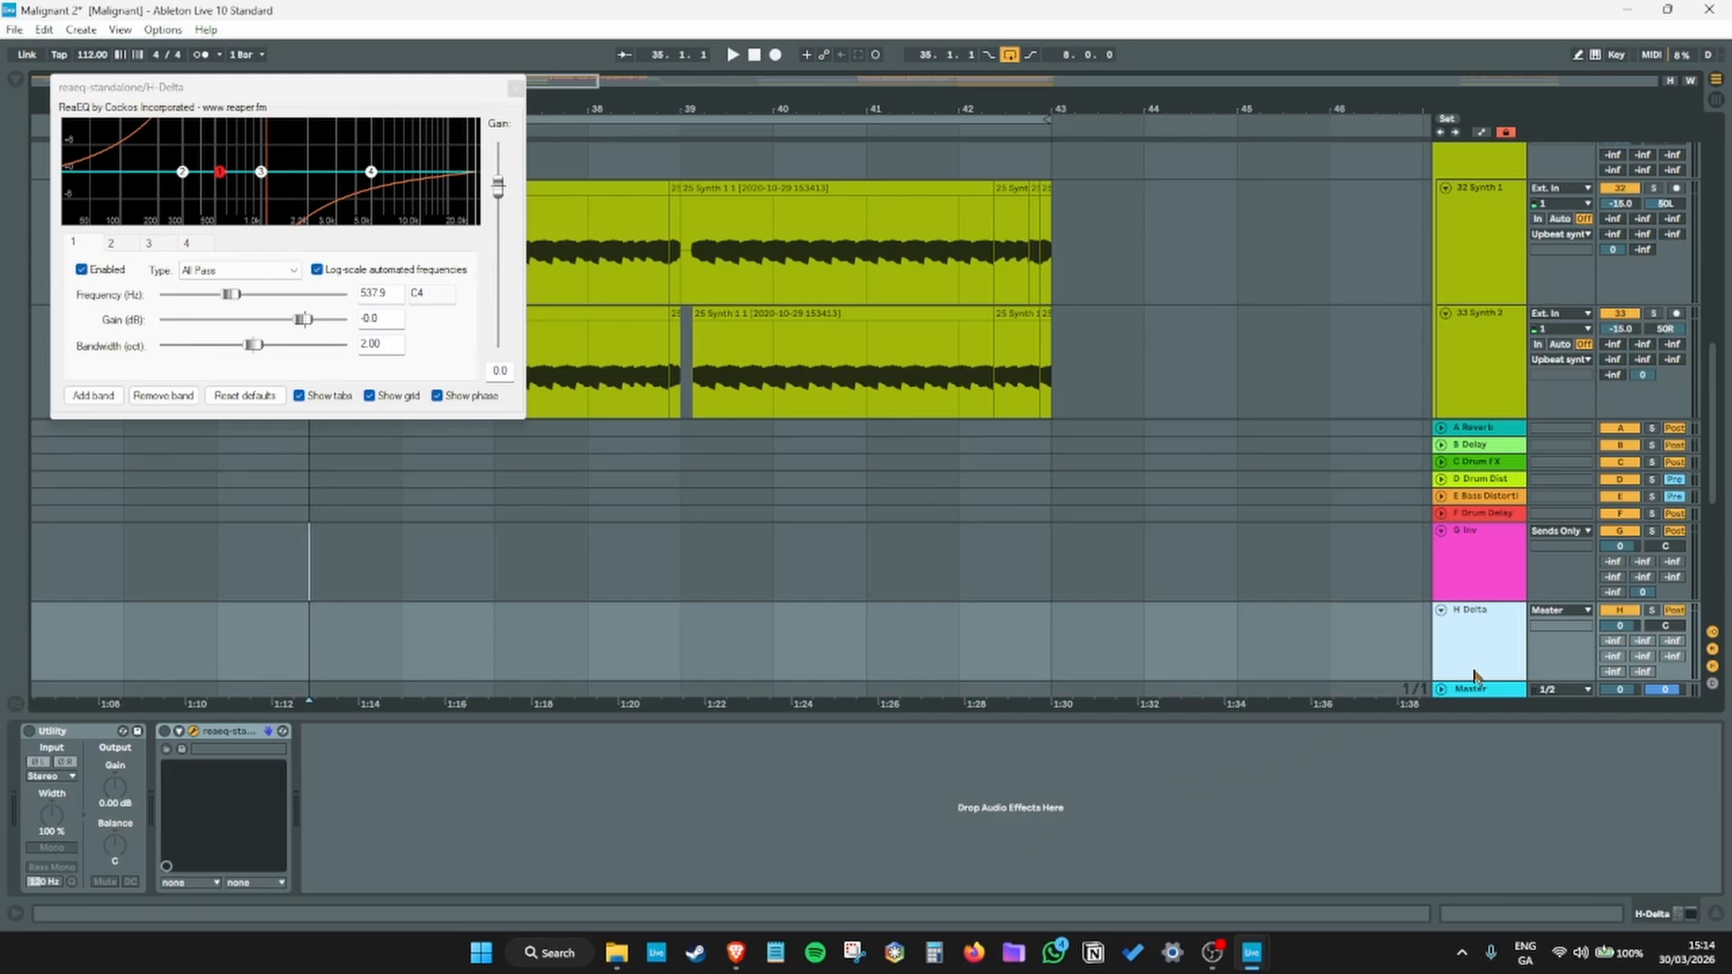